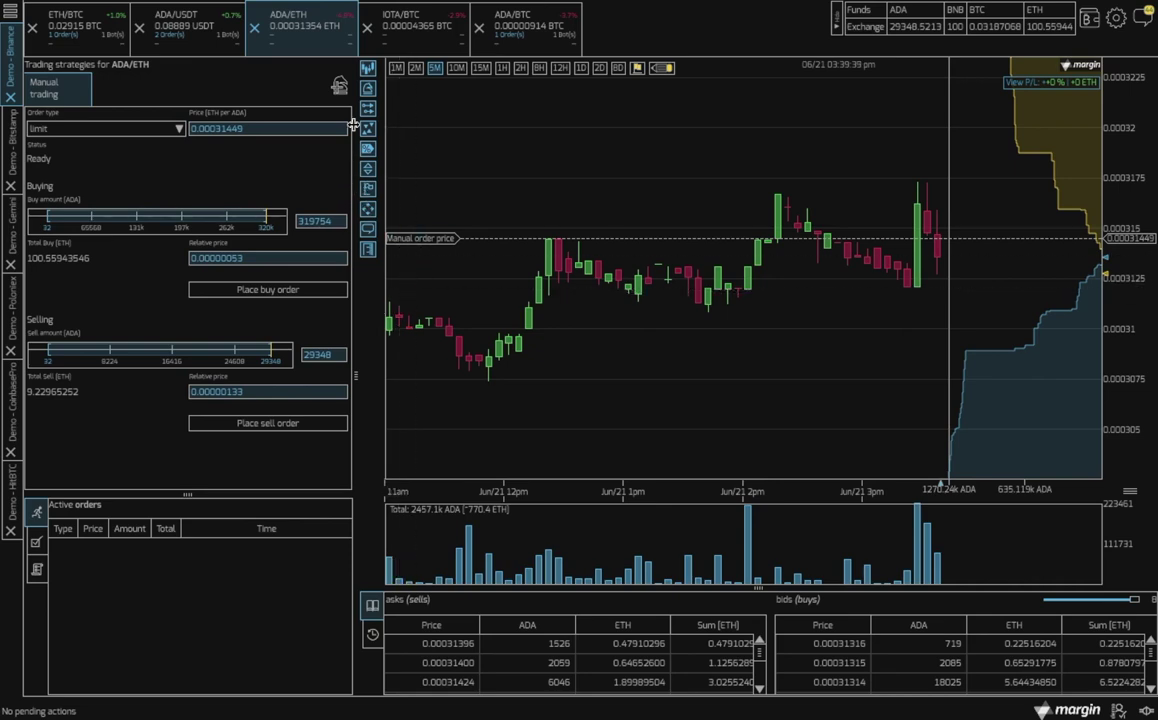
Step: Create a margin maker strategy named "mm 5" for the ADA/ETH market
click(341, 85)
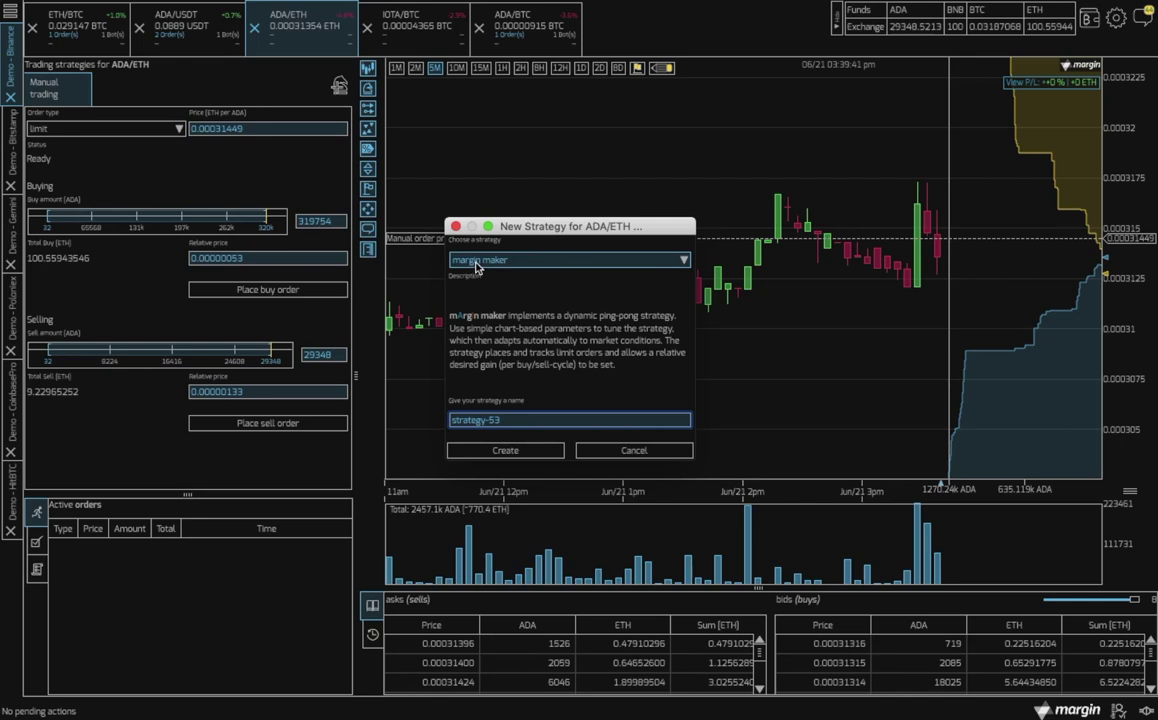
drag(500, 420, 441, 421)
text(mm 5)
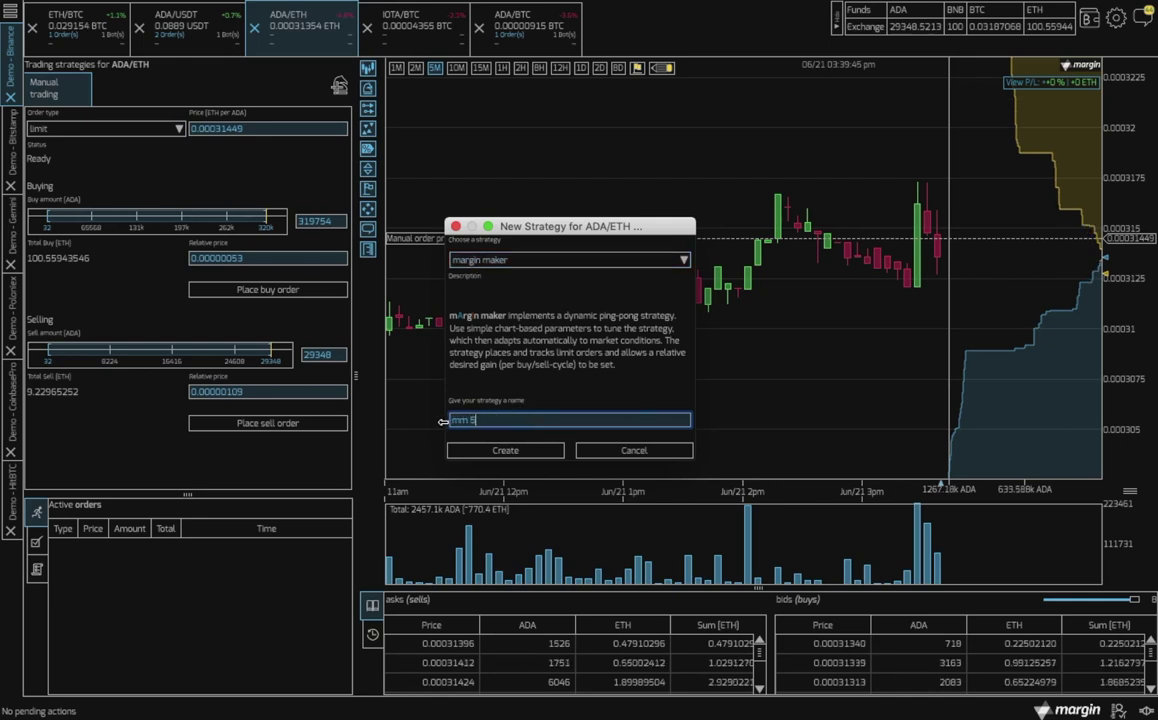
click(505, 451)
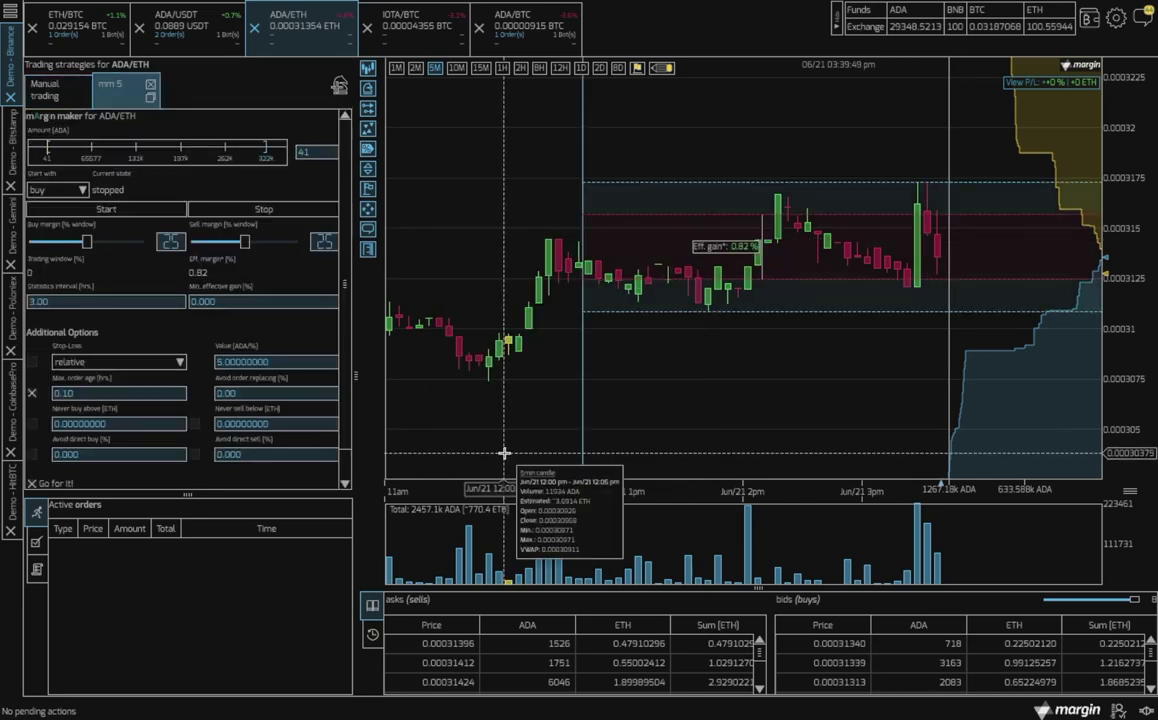
Step: Configure the mm 5 strategy to start with a buy, and set its trading amount to about 63928 ADA
click(53, 192)
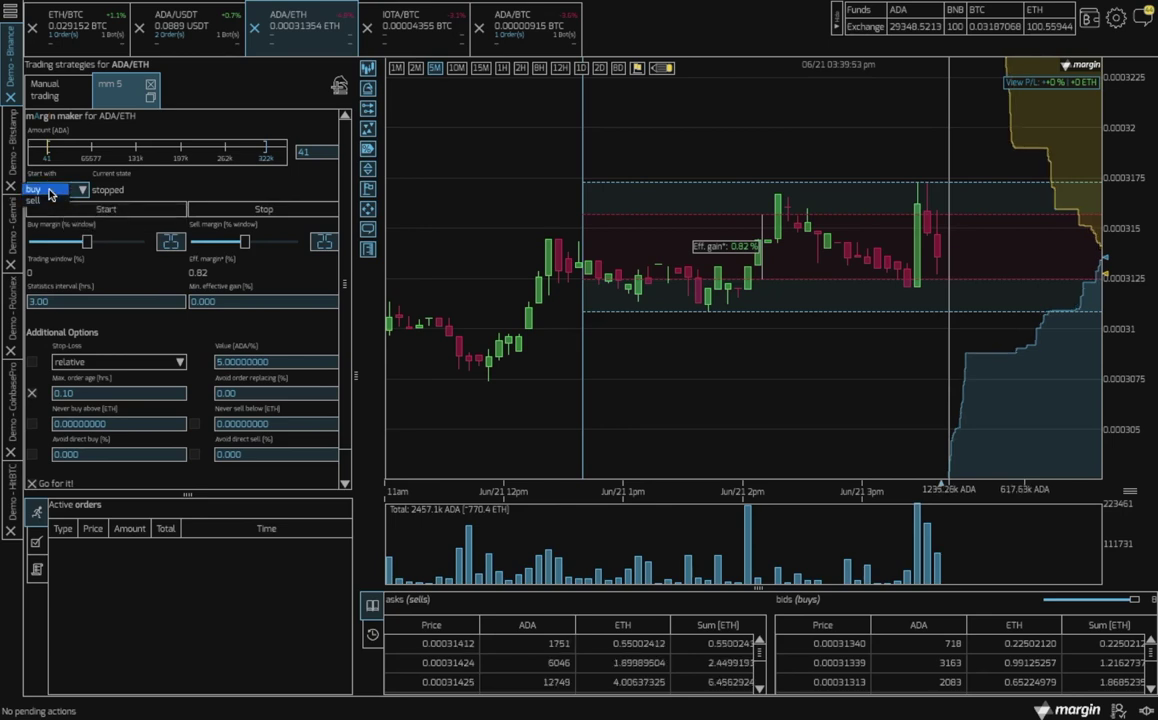
click(50, 193)
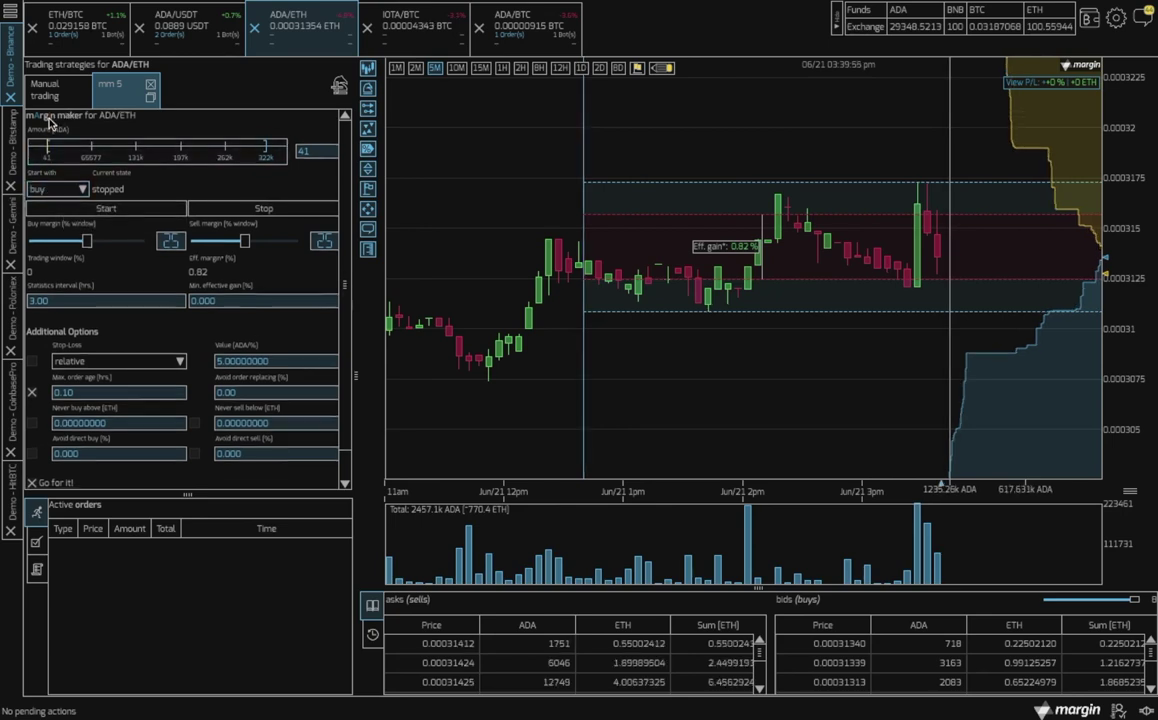
scroll(50, 120, down, 1)
drag(46, 139, 90, 146)
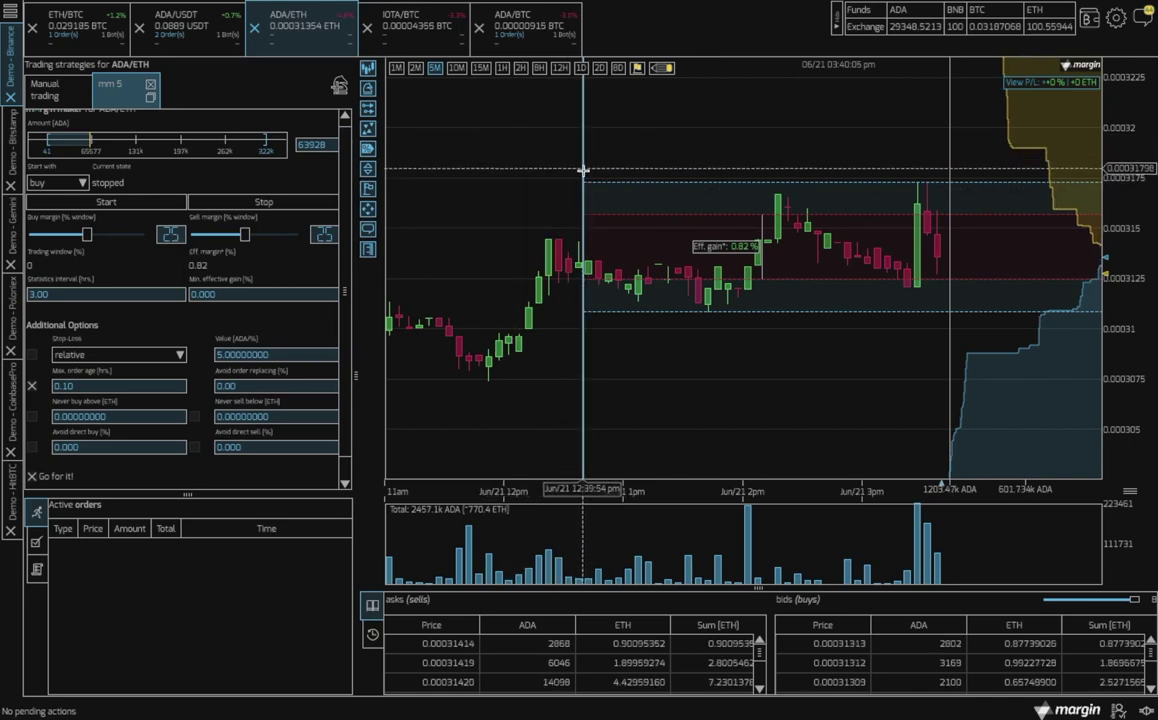
Step: Adjust mm 5 on the chart to a 3.21-hour statistics interval, a 26% buy margin and a 30% sell margin
mouse_move(583, 172)
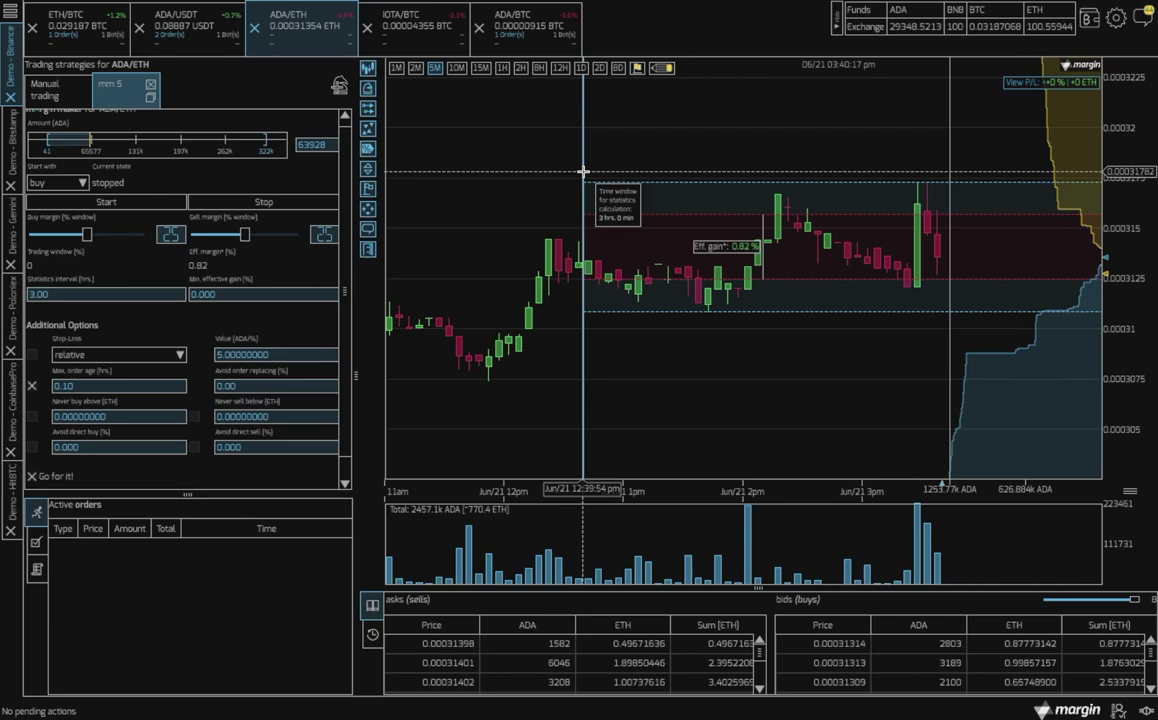
drag(583, 172, 558, 172)
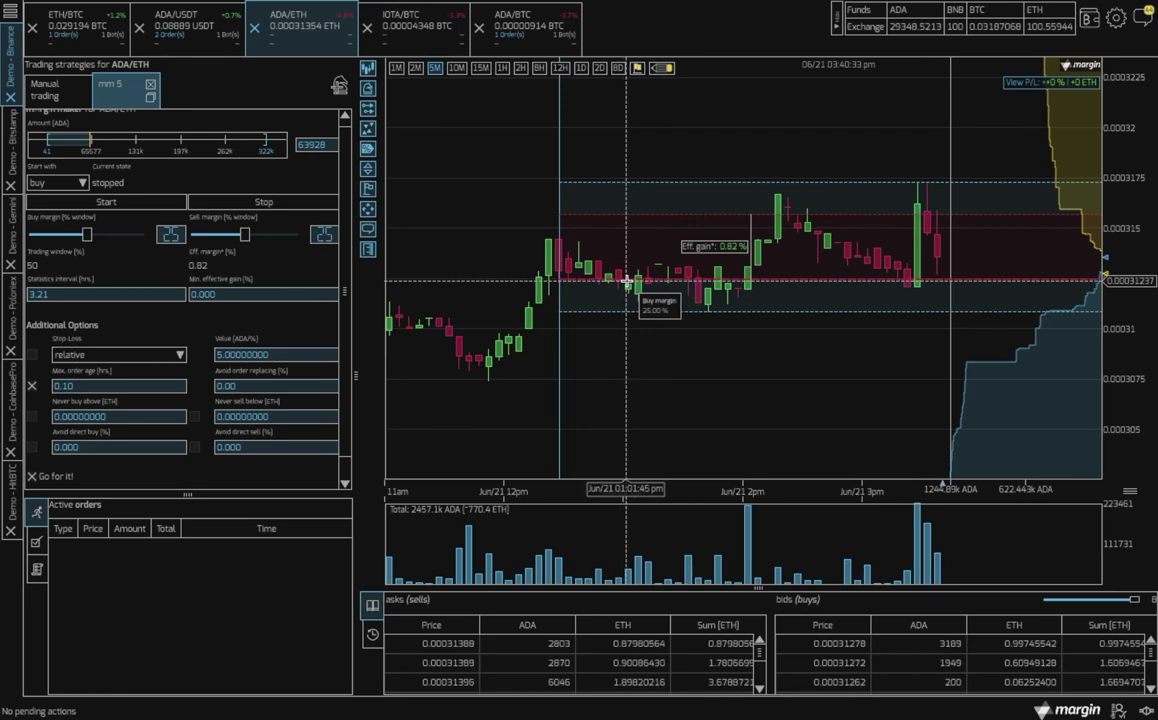
drag(627, 284, 627, 281)
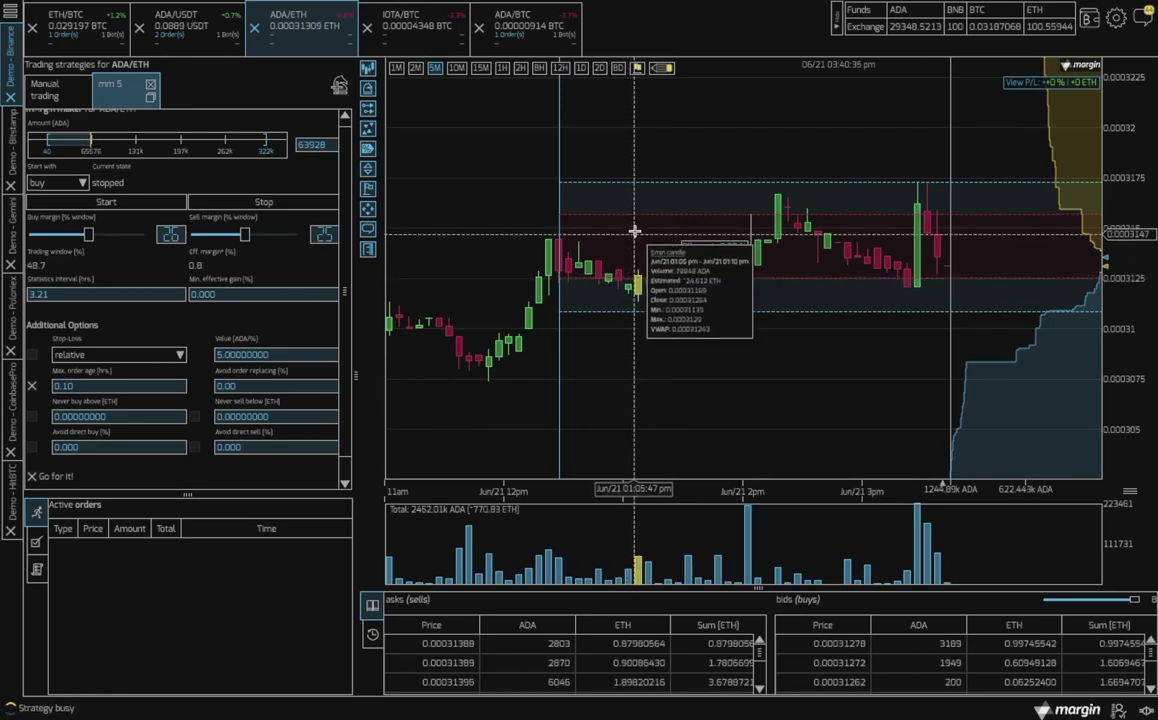
drag(634, 231, 630, 221)
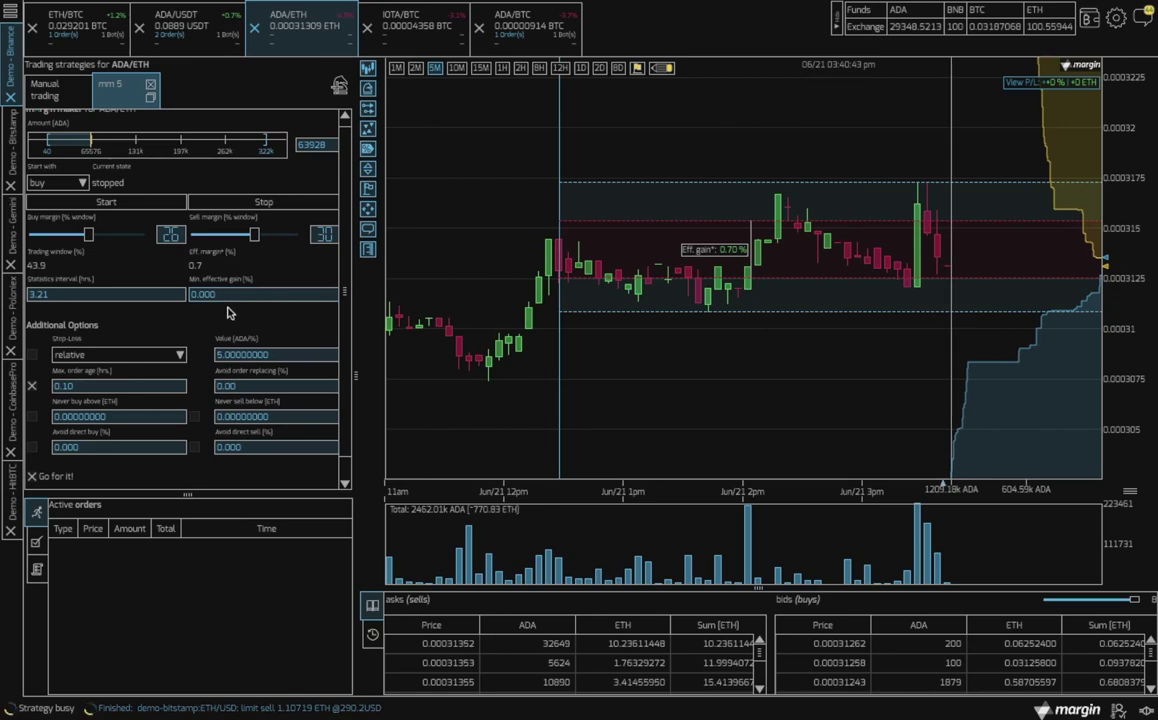
mouse_move(233, 297)
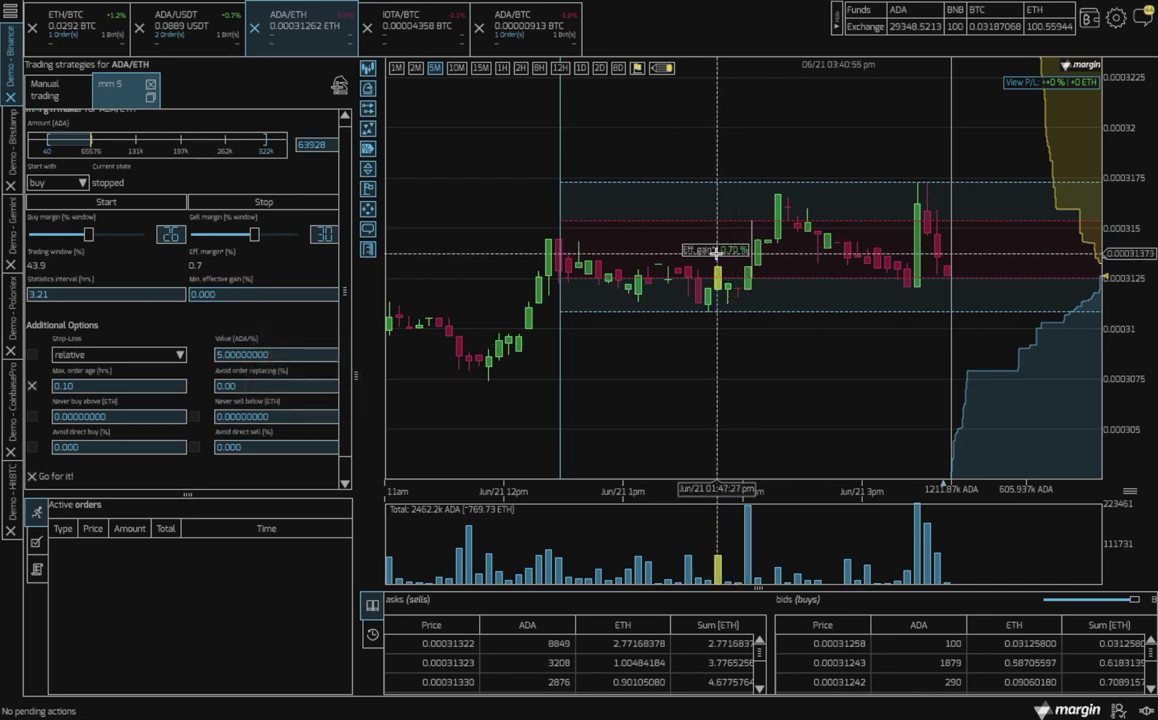
mouse_move(716, 254)
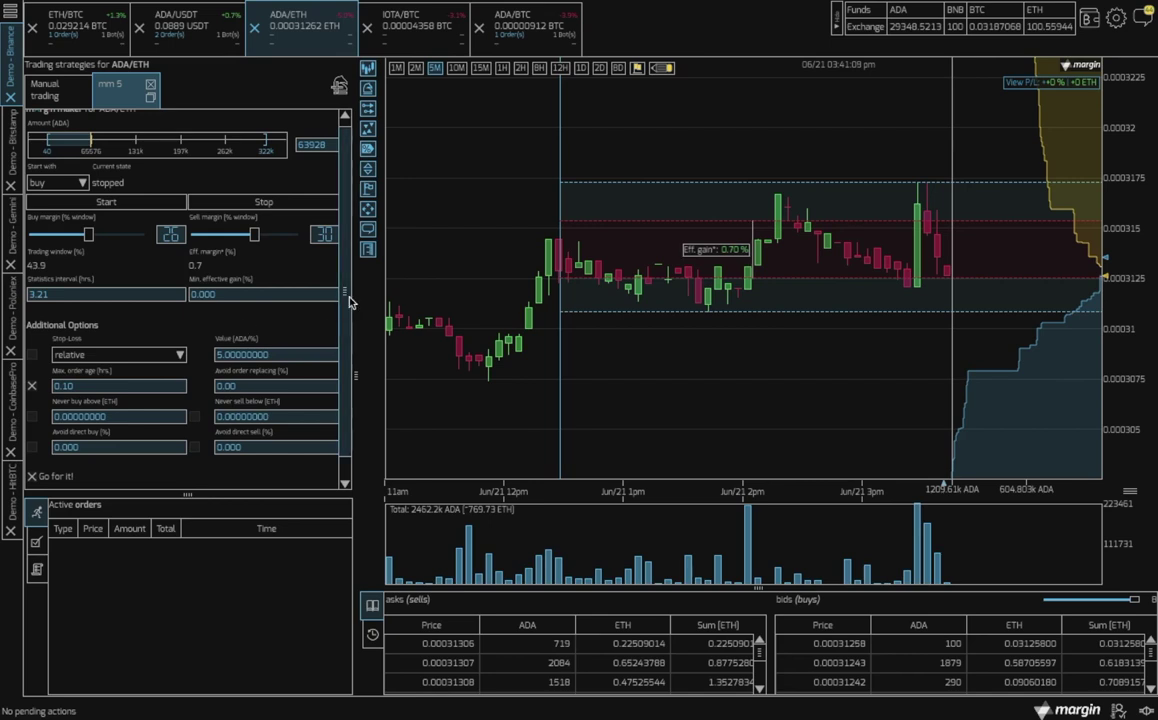
Step: Enable the stop-loss for mm 5, try the absolute type, and set it back to relative with a value of 1%
scroll(343, 316, down, 1)
scroll(343, 316, down, 1)
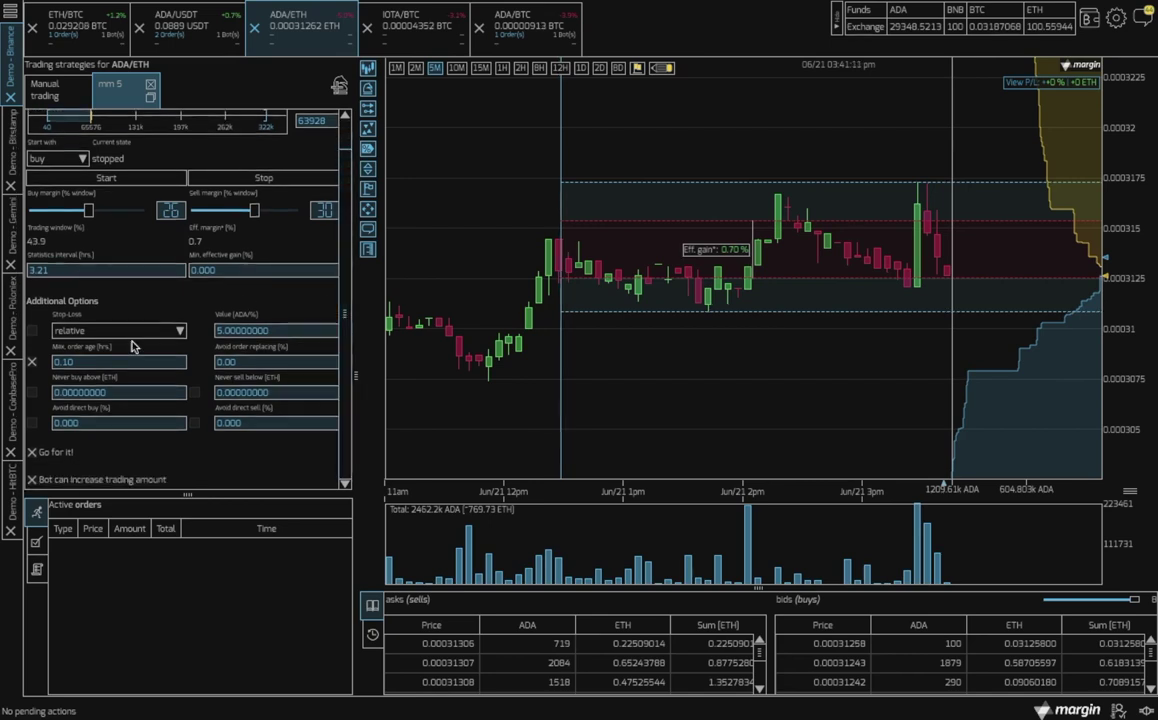
click(32, 333)
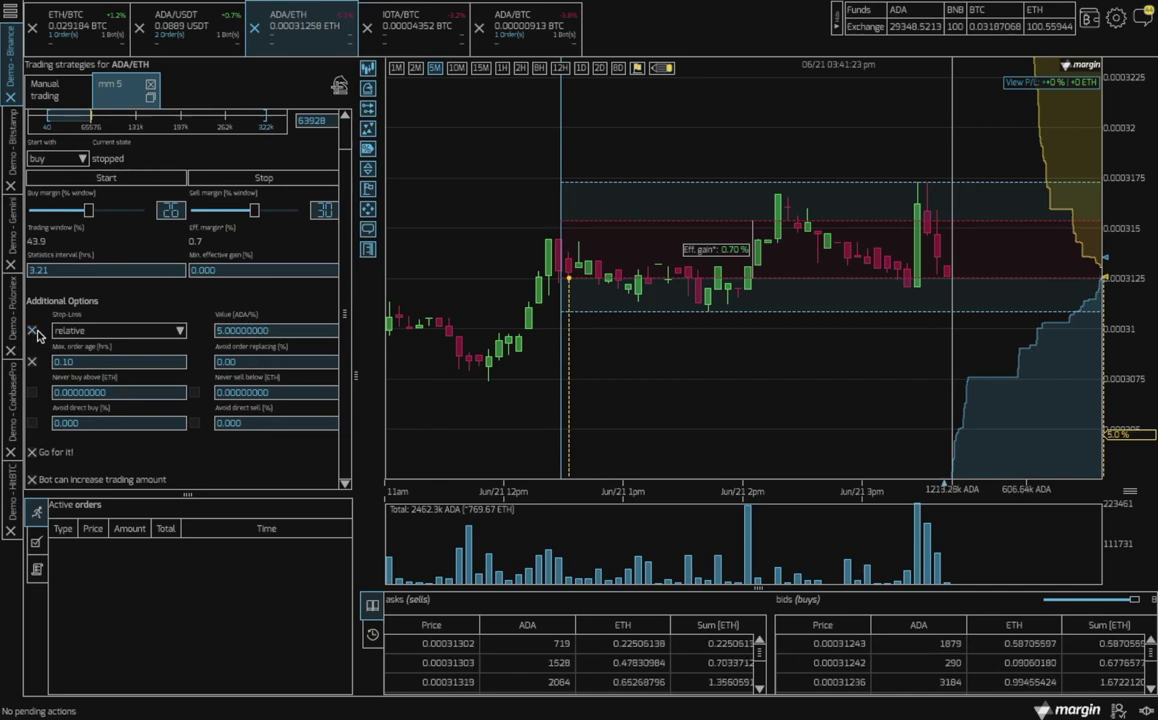
click(56, 331)
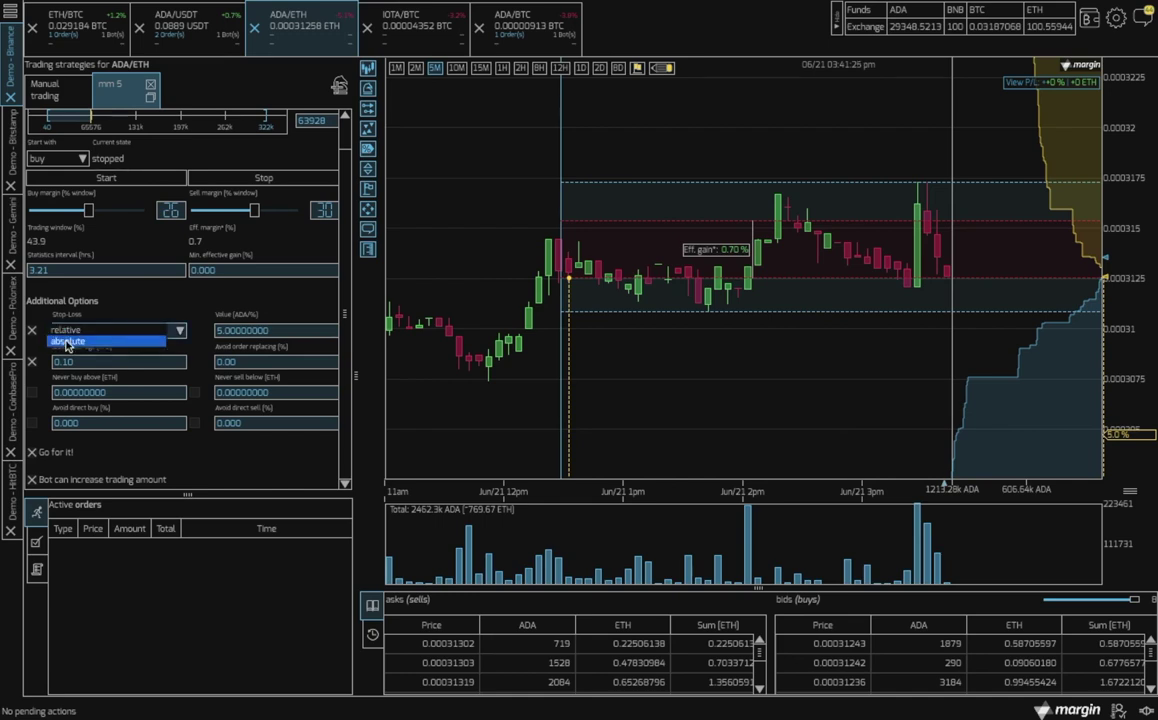
click(50, 344)
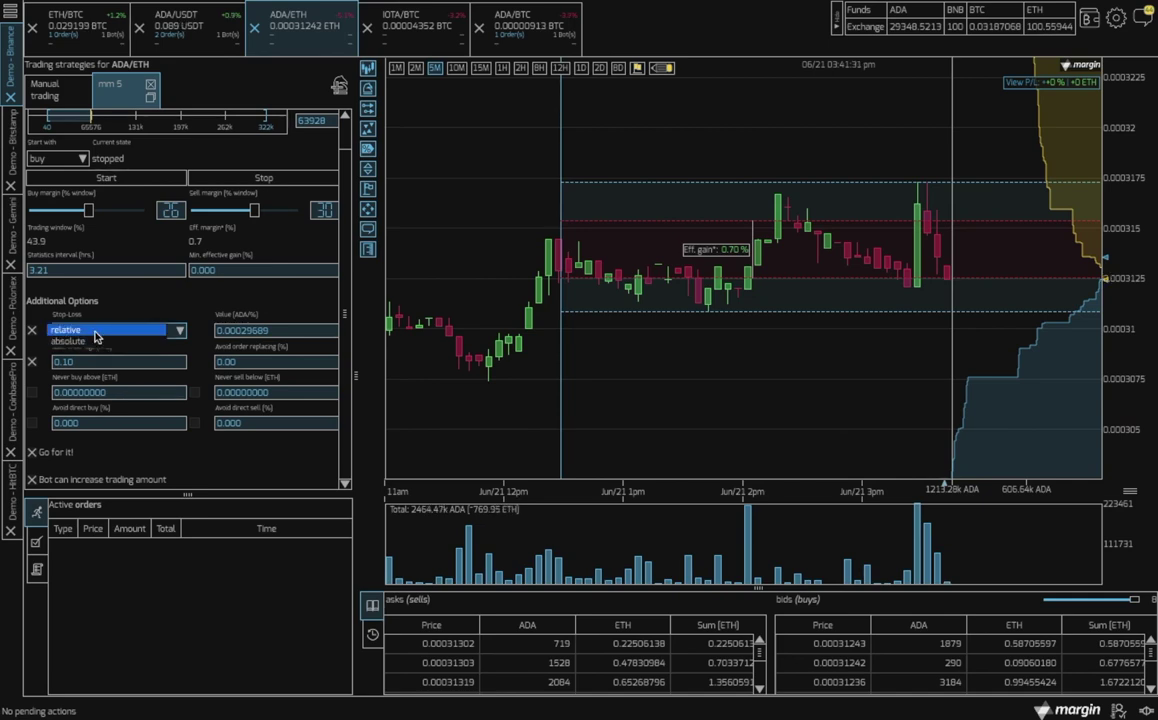
scroll(147, 331, up, 1)
click(218, 330)
text(1)
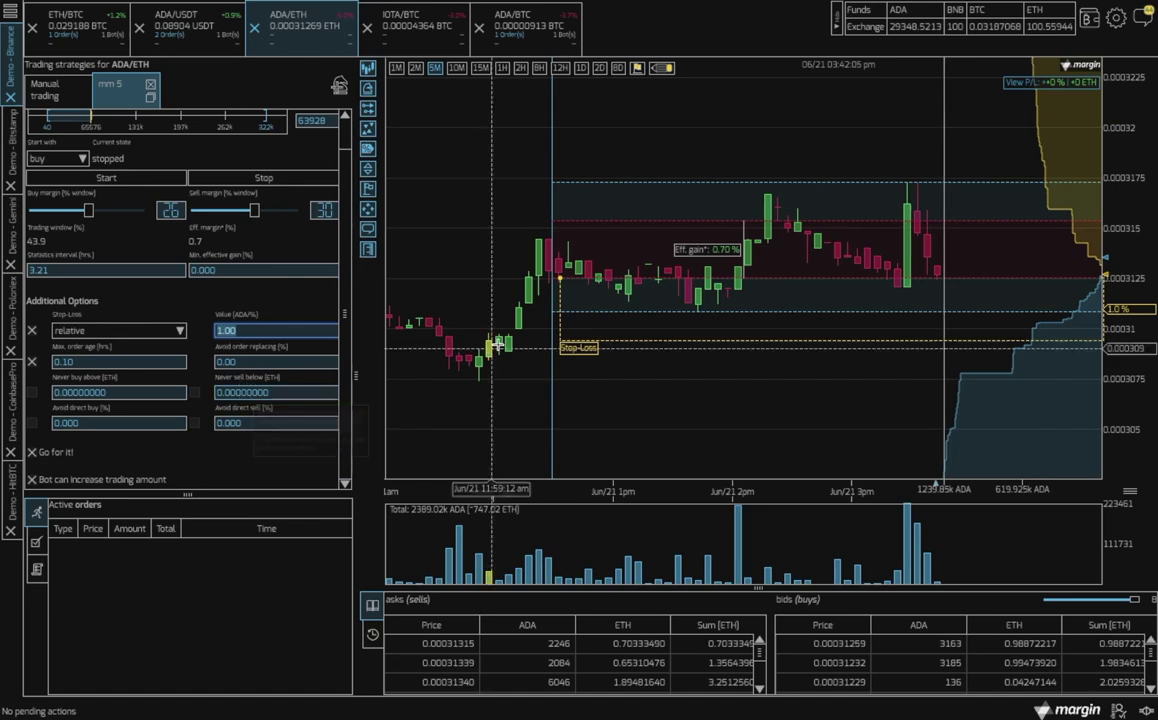
Step: Start the mm 5 strategy and inspect its placed buy order on the ADA/ETH chart
scroll(200, 300, up, 1)
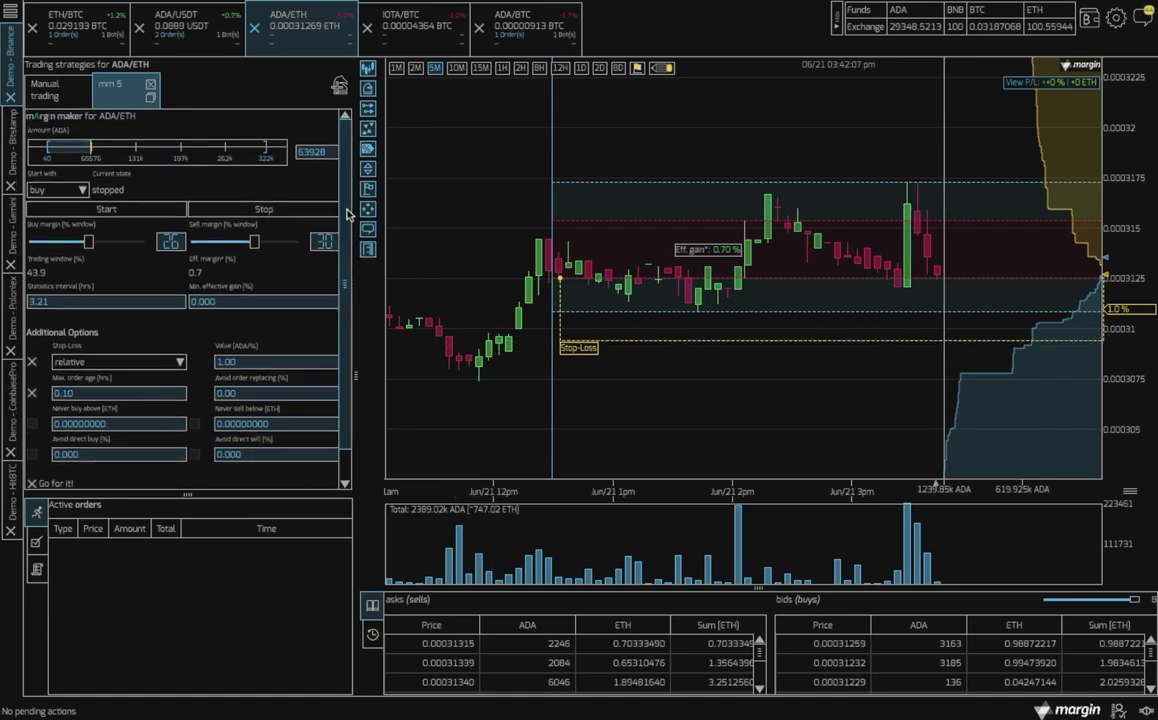
click(125, 207)
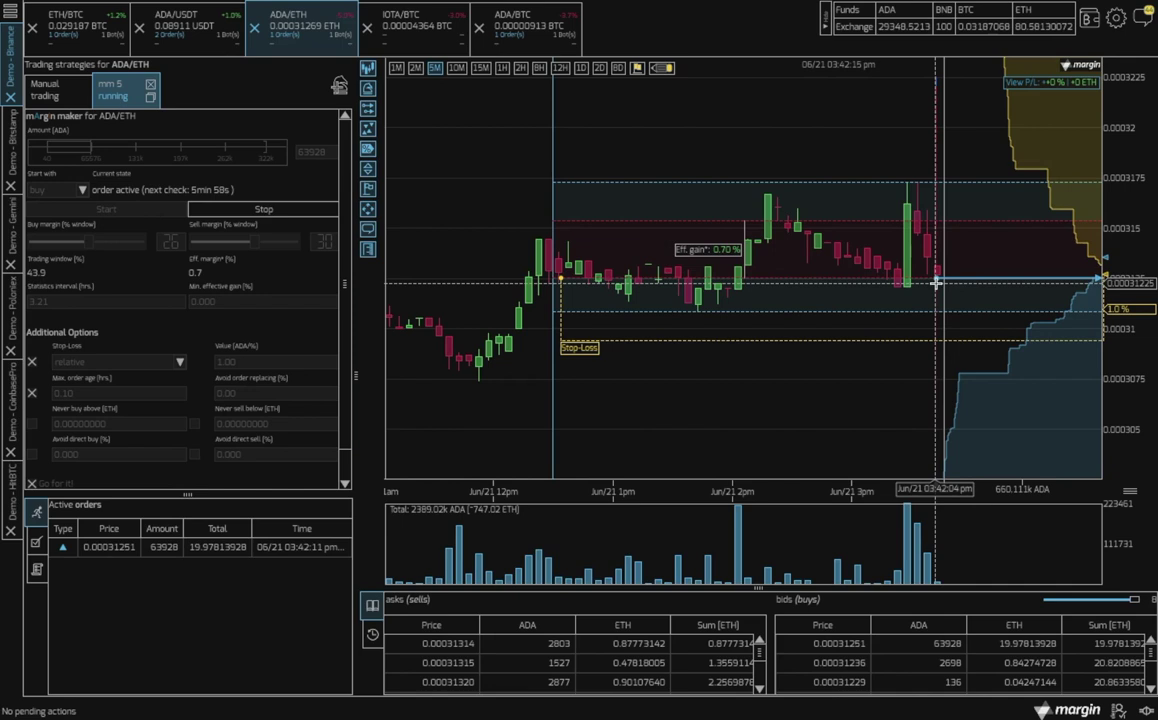
mouse_move(927, 284)
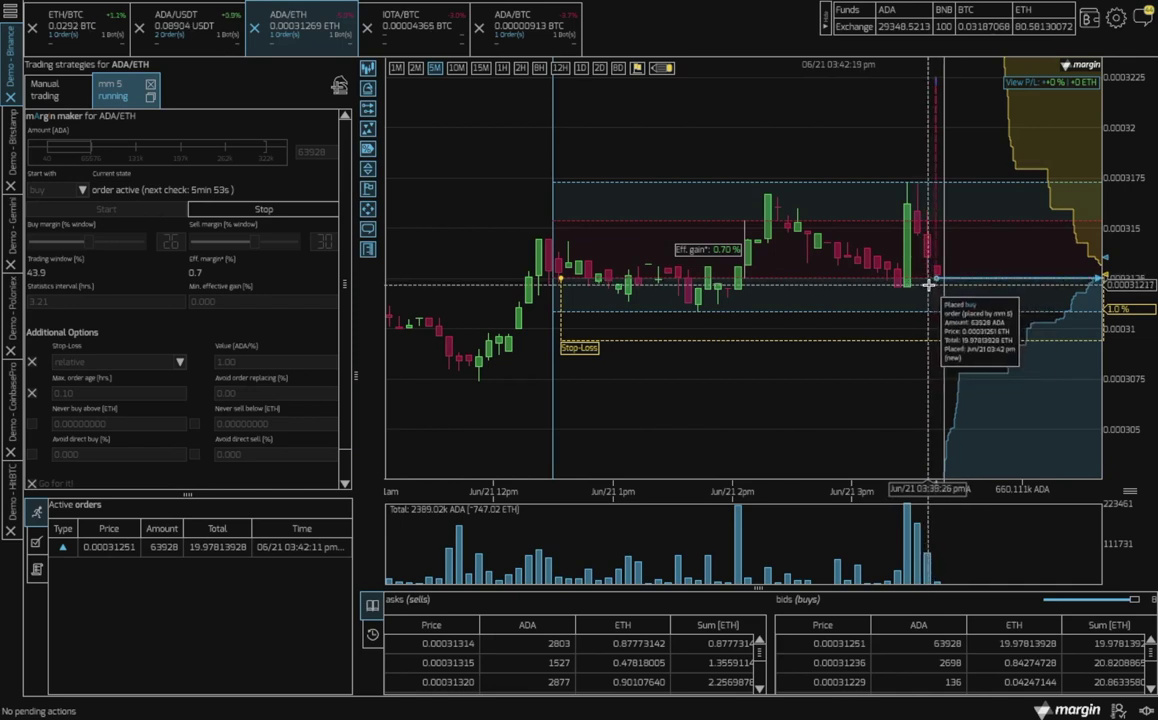
mouse_move(801, 292)
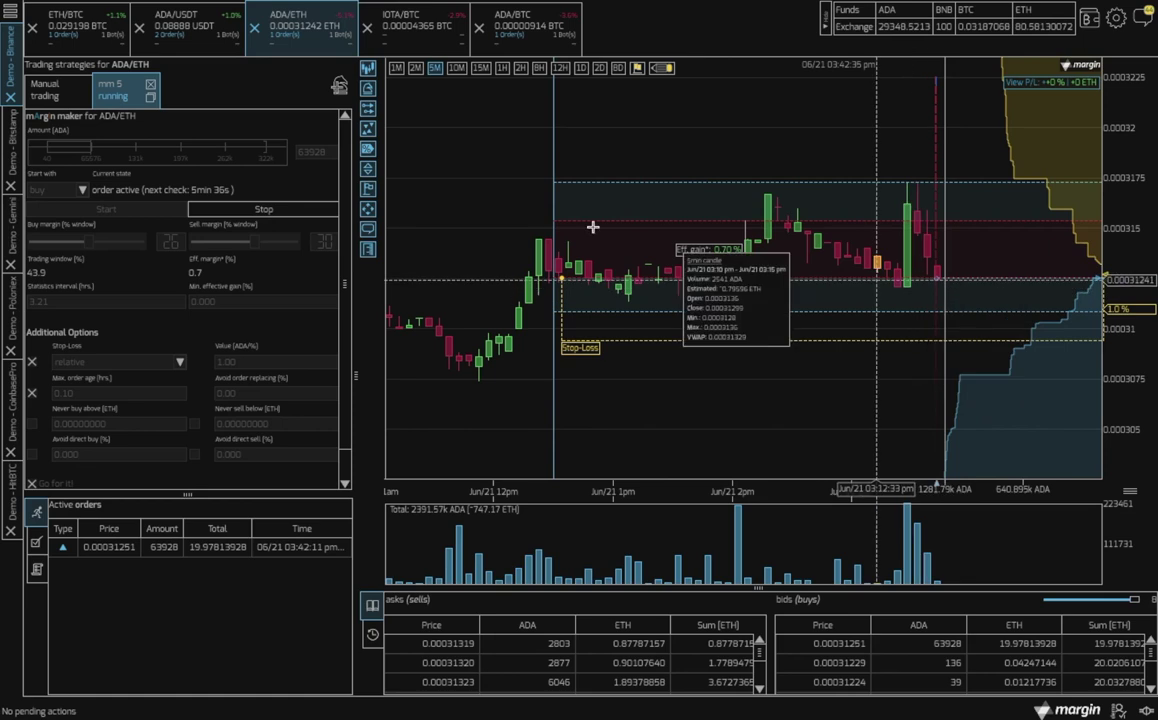
Step: Switch to the ADA/USDT market and examine the view-based profit/loss details for the trades on its chart
click(199, 42)
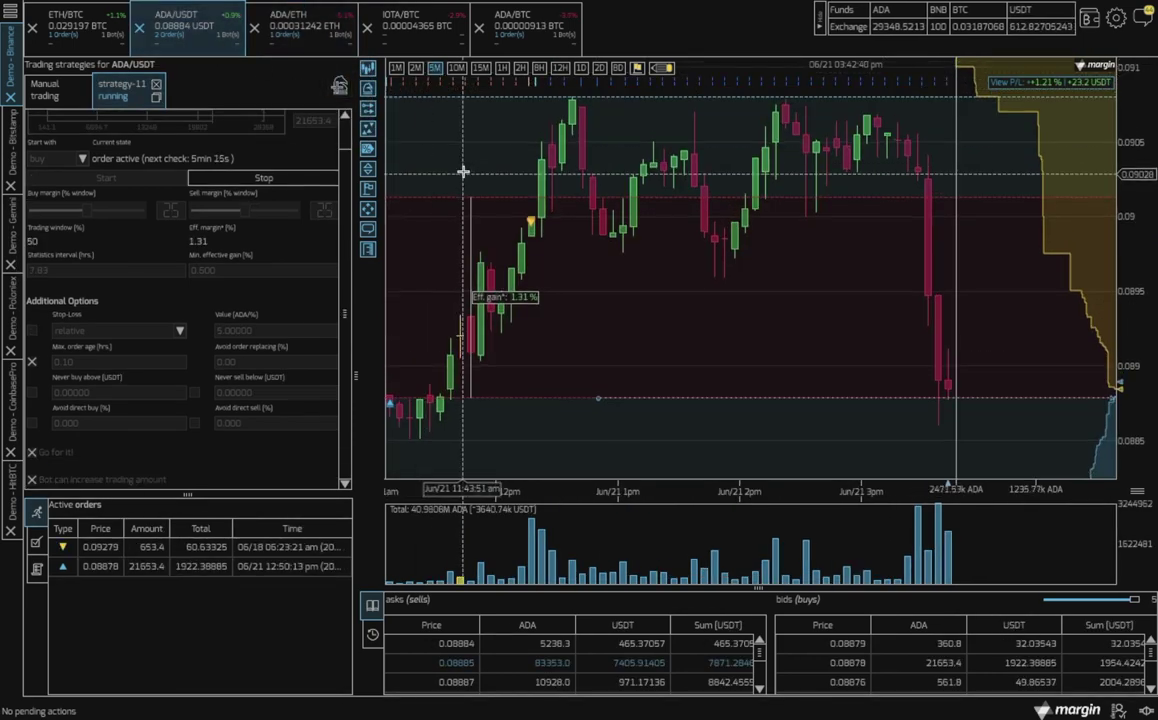
drag(463, 172, 537, 340)
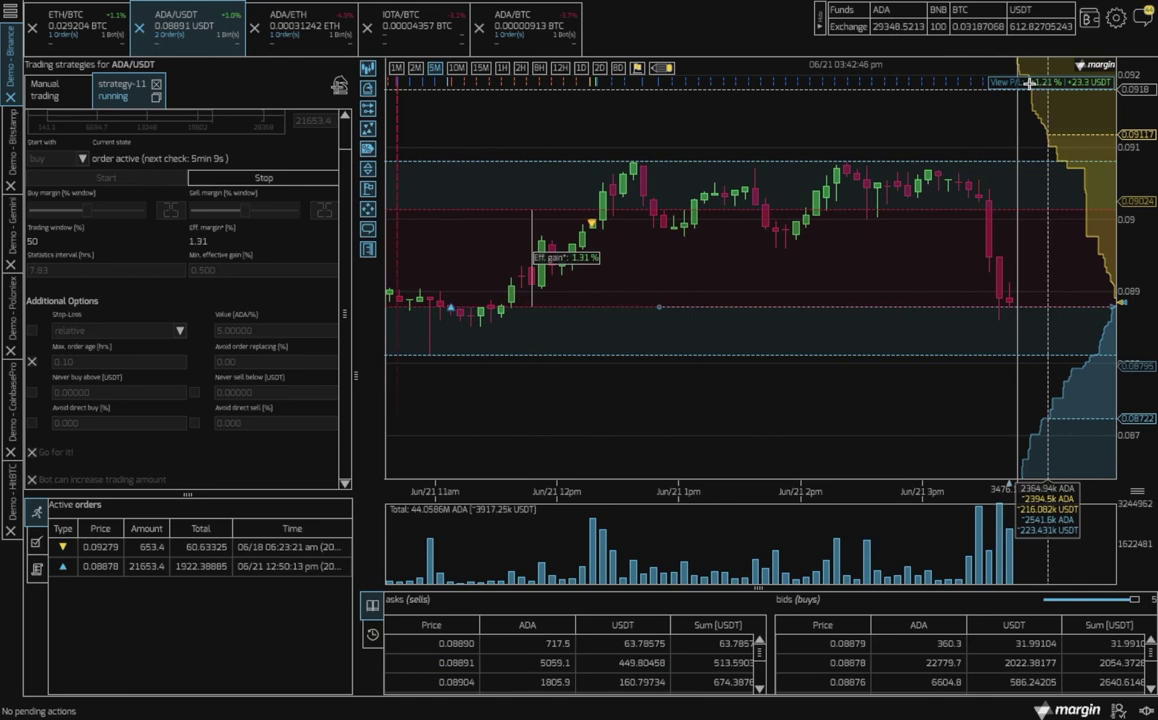
mouse_move(1029, 83)
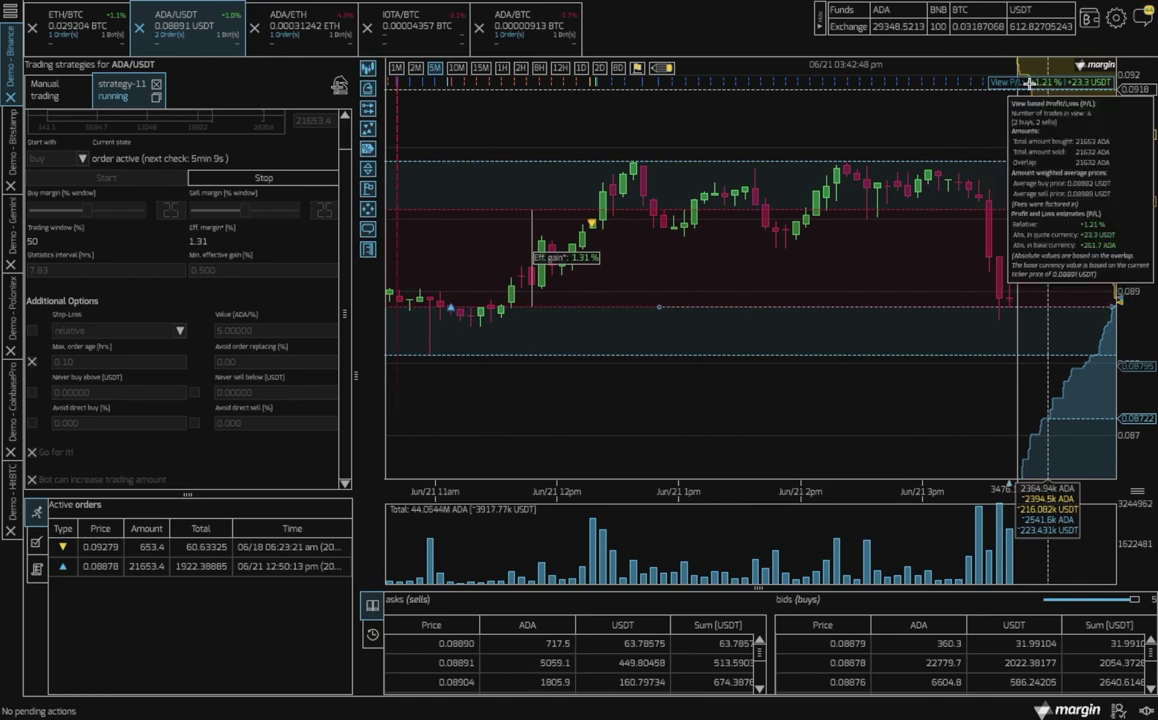
Step: Try to add the View based P/L indicator to the ADA/USDT chart
click(637, 69)
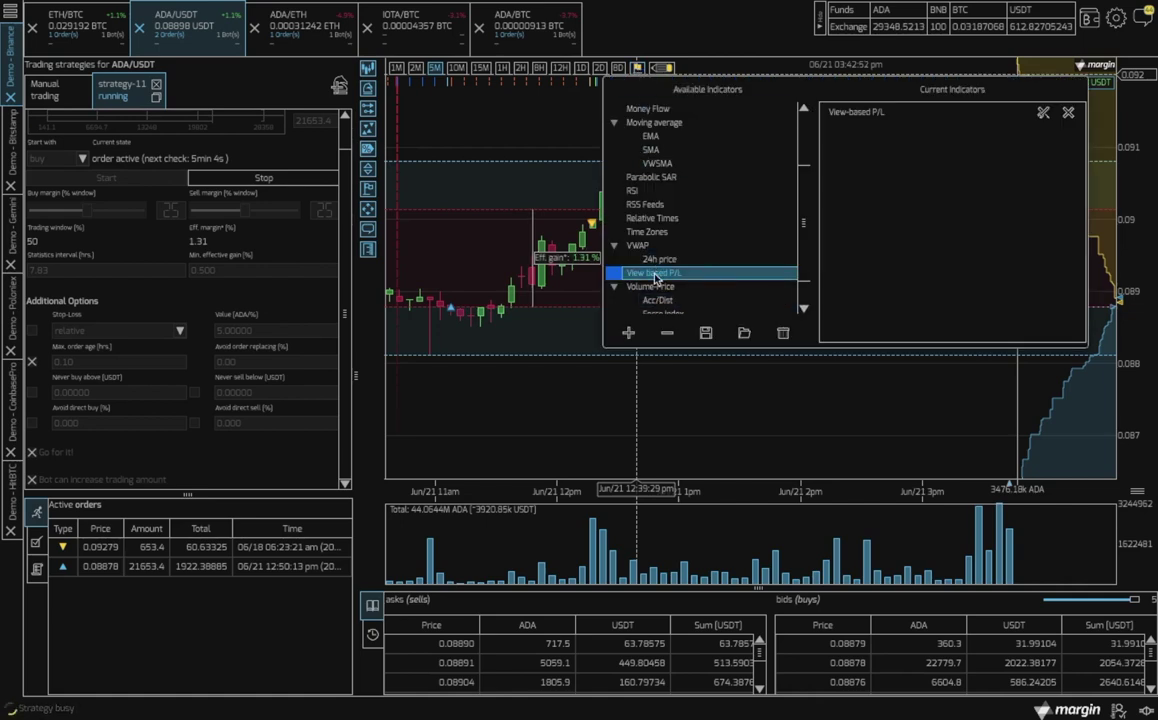
click(629, 334)
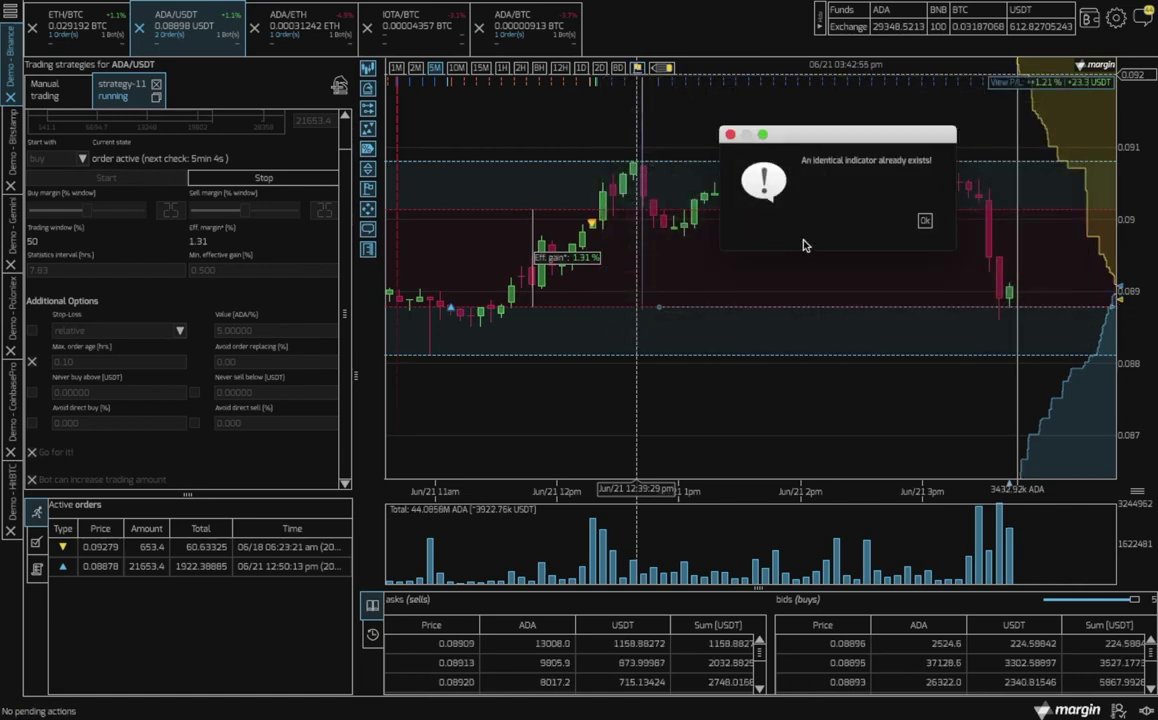
click(925, 222)
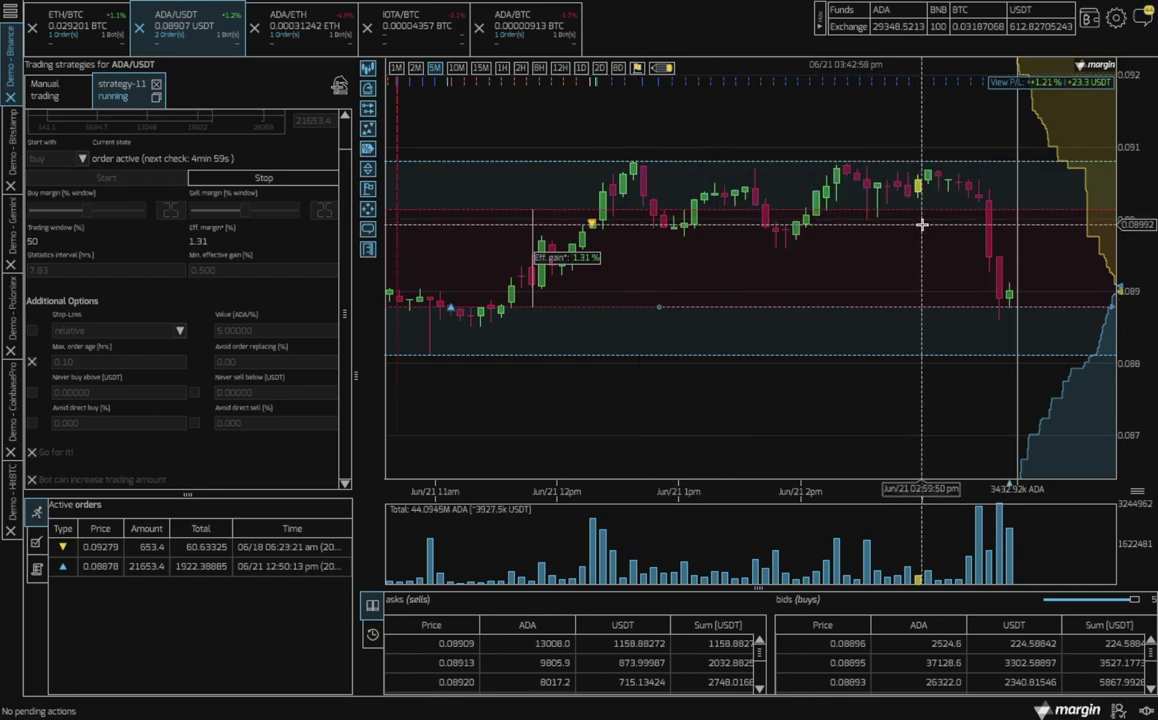
Step: Examine the margin maker event markers along the upper edge of the ADA/USDT chart
mouse_move(922, 224)
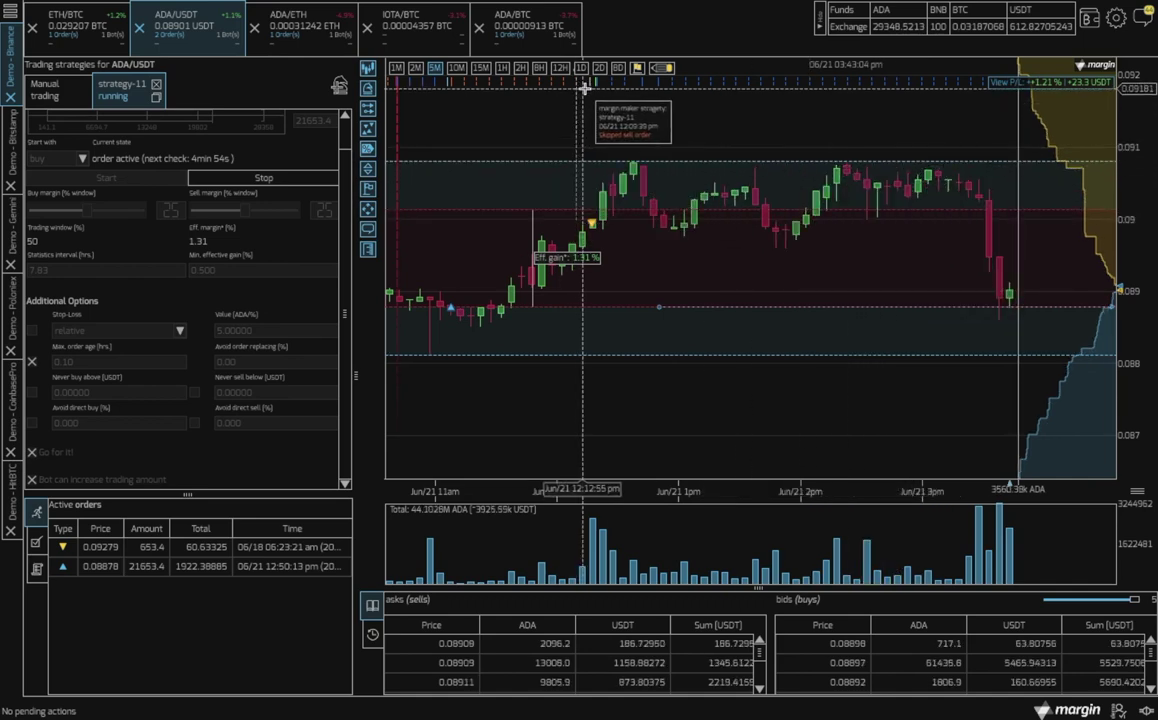
mouse_move(604, 86)
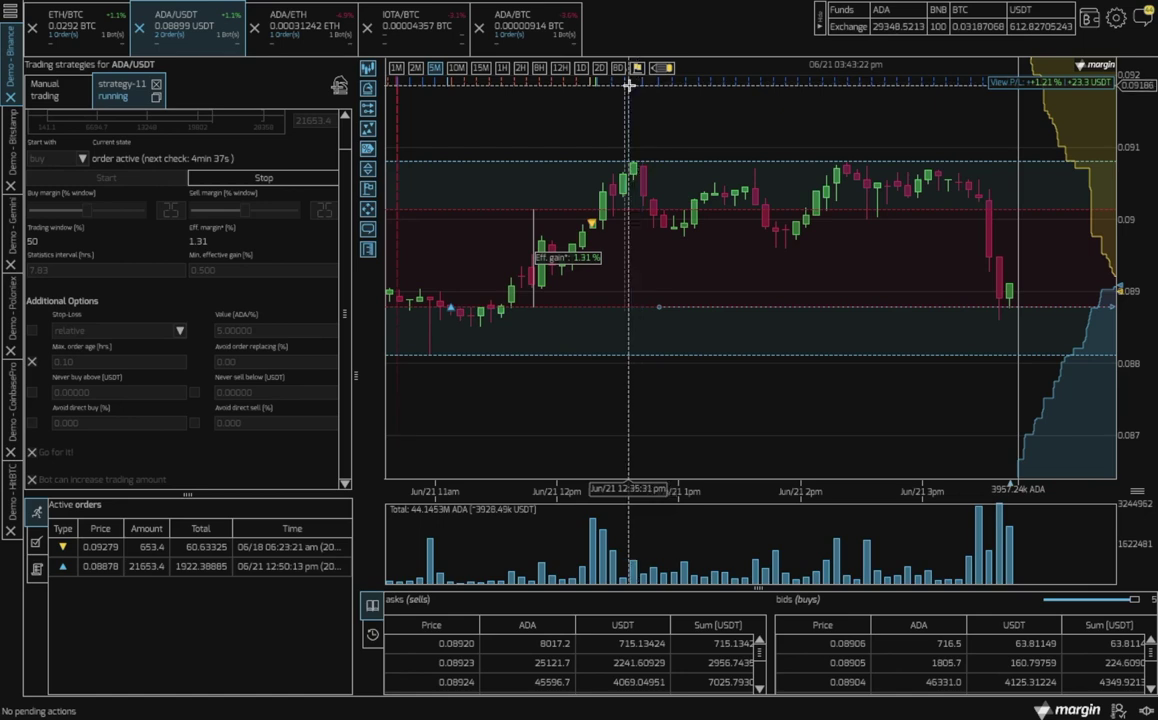
Step: On the ETH/BTC market, review the completed buy and lower the active sell order's price to 0.029399 BTC
click(62, 37)
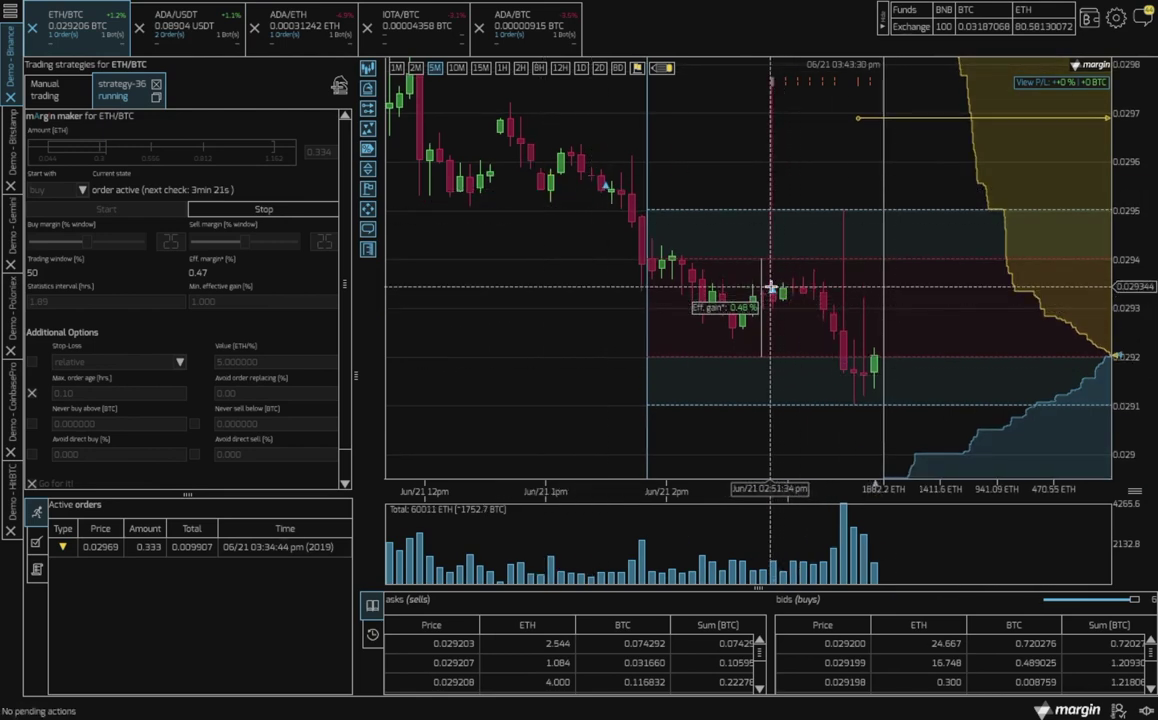
mouse_move(770, 288)
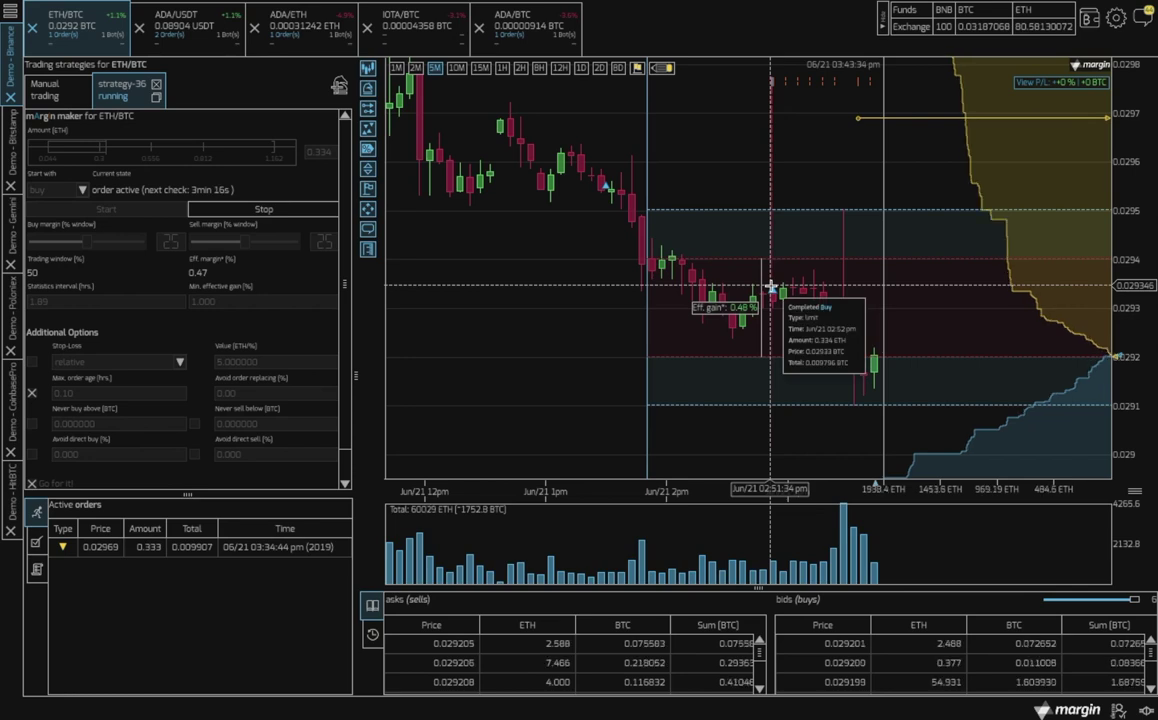
mouse_move(856, 259)
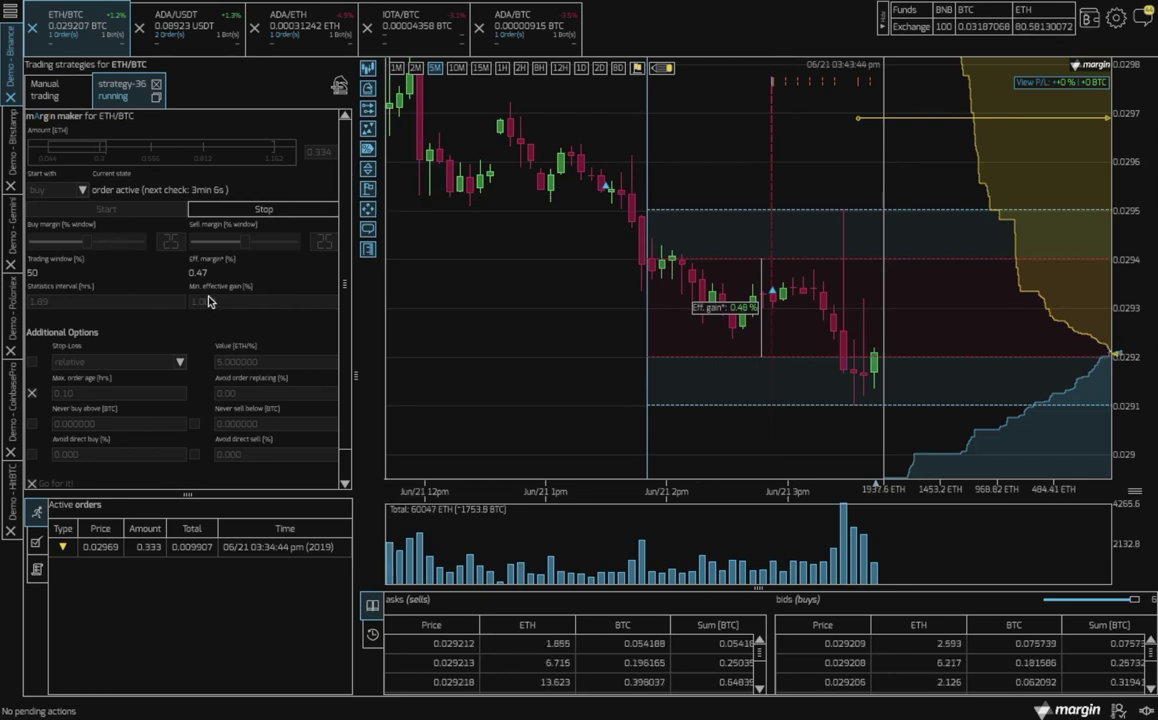
mouse_move(209, 301)
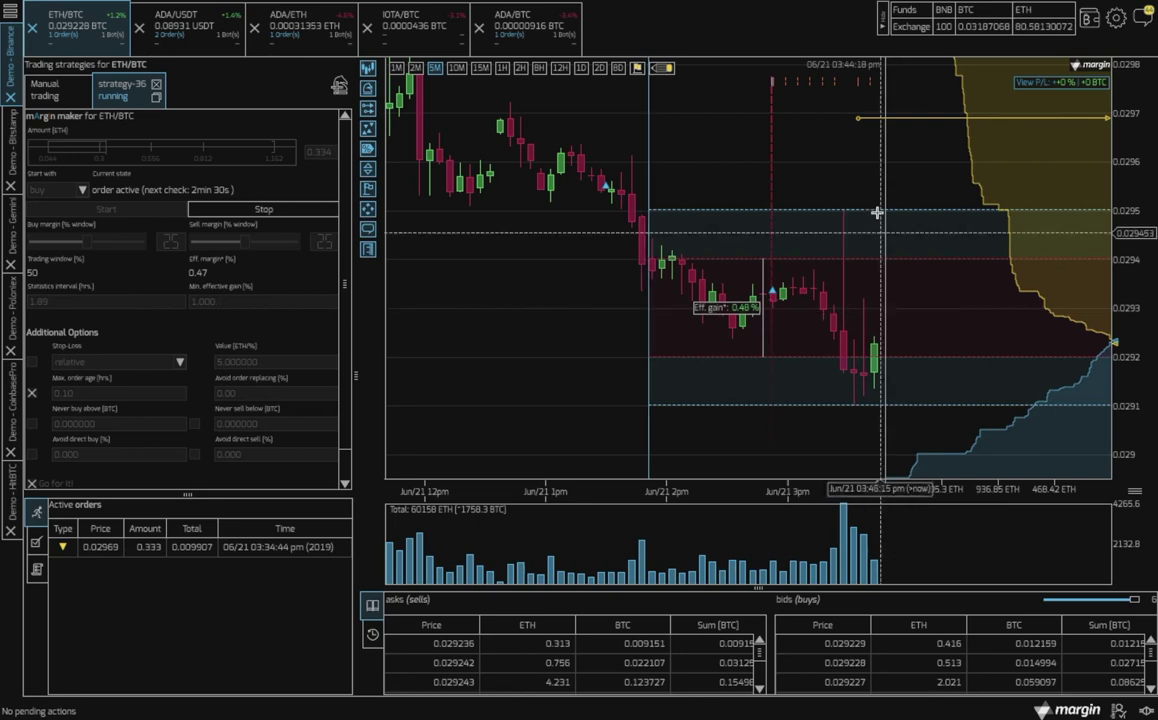
drag(858, 118, 858, 259)
click(742, 331)
mouse_move(906, 264)
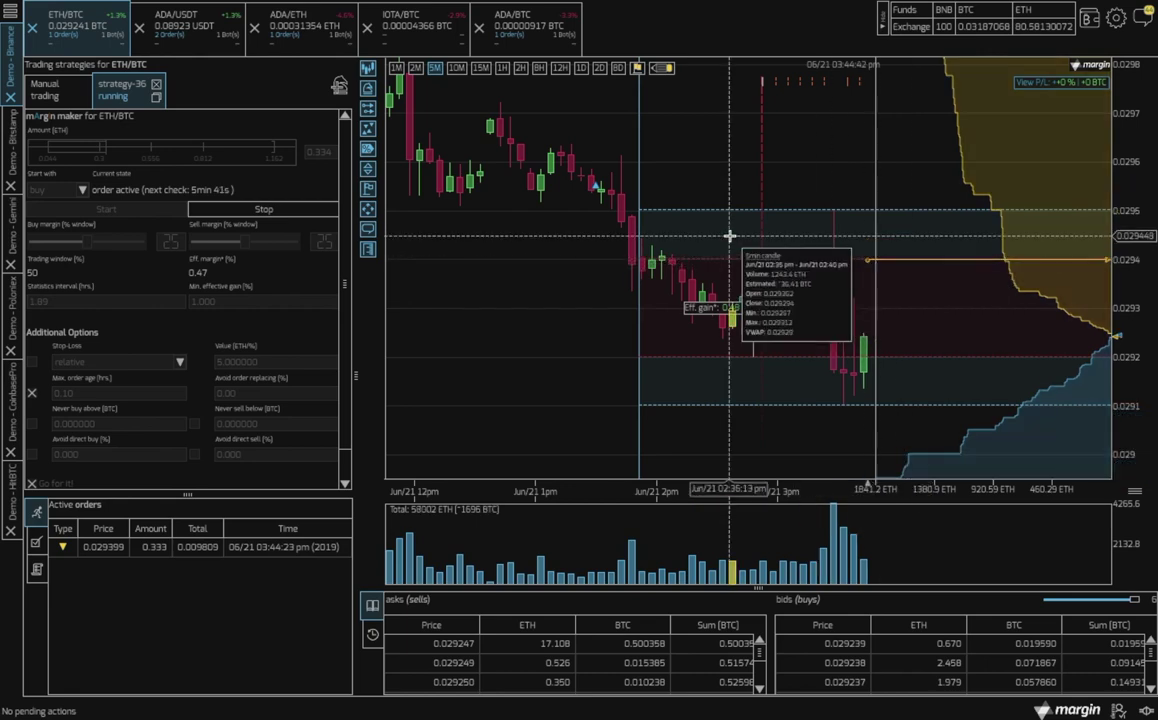
Step: On the IOTA/BTC market, create a new margin maker strategy with its default name and set it to start with sell
click(403, 42)
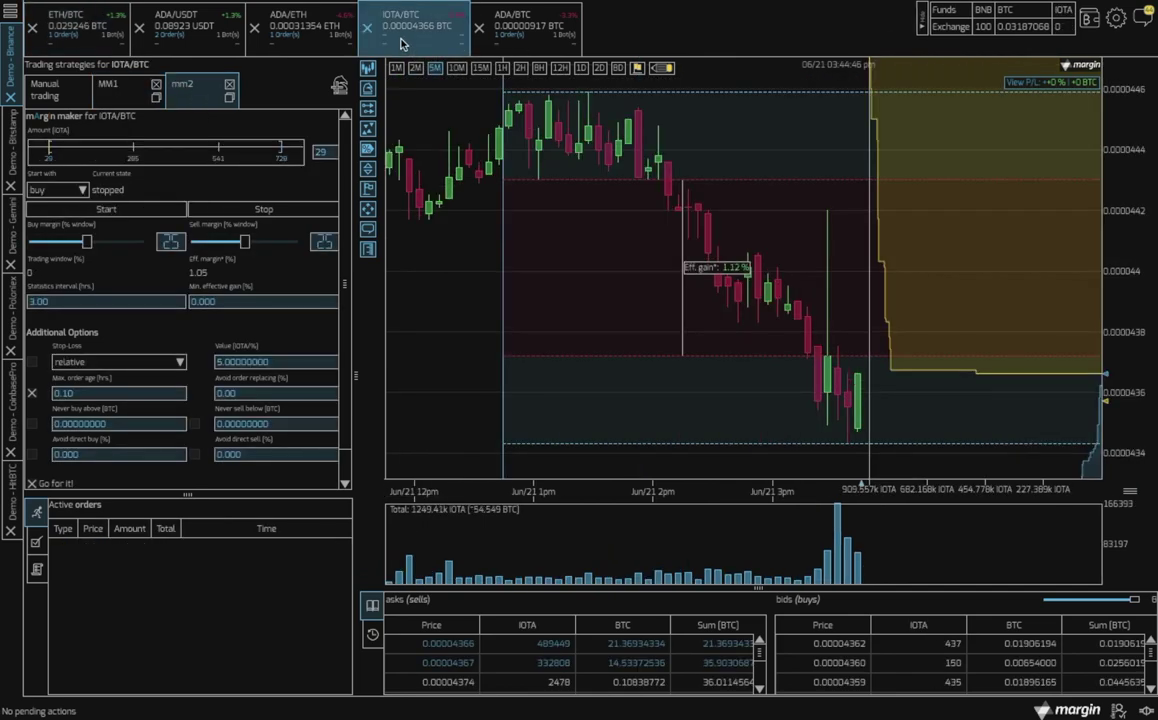
mouse_move(400, 43)
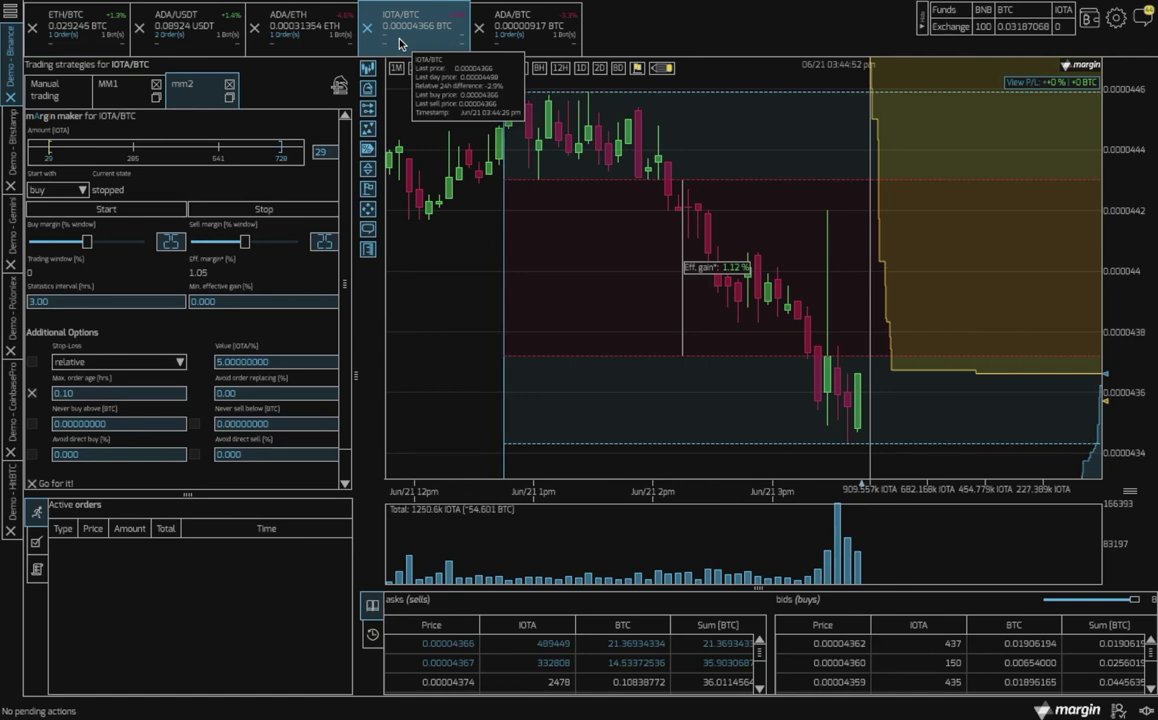
click(338, 88)
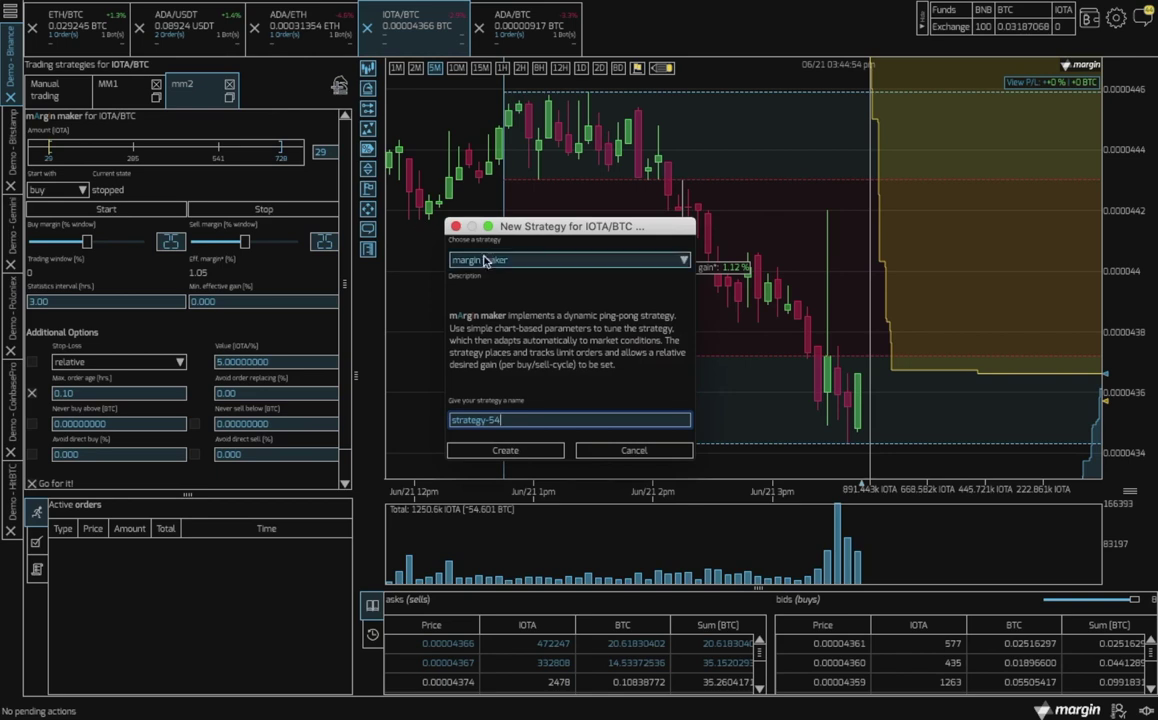
click(503, 452)
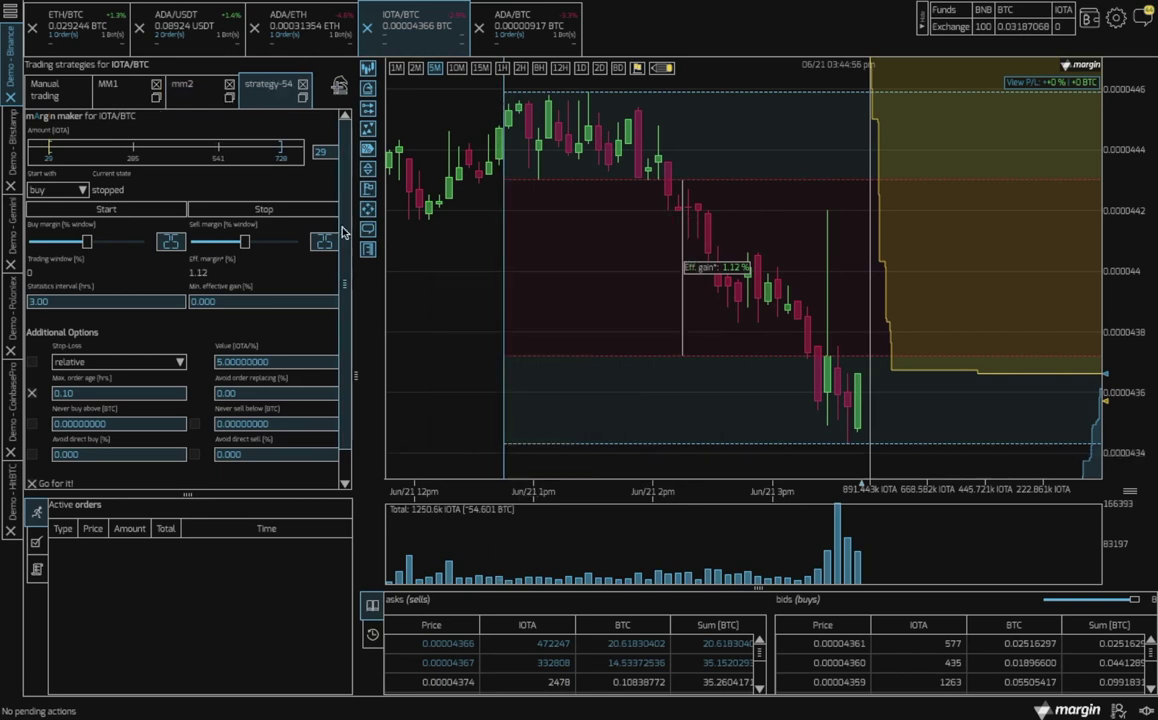
click(59, 189)
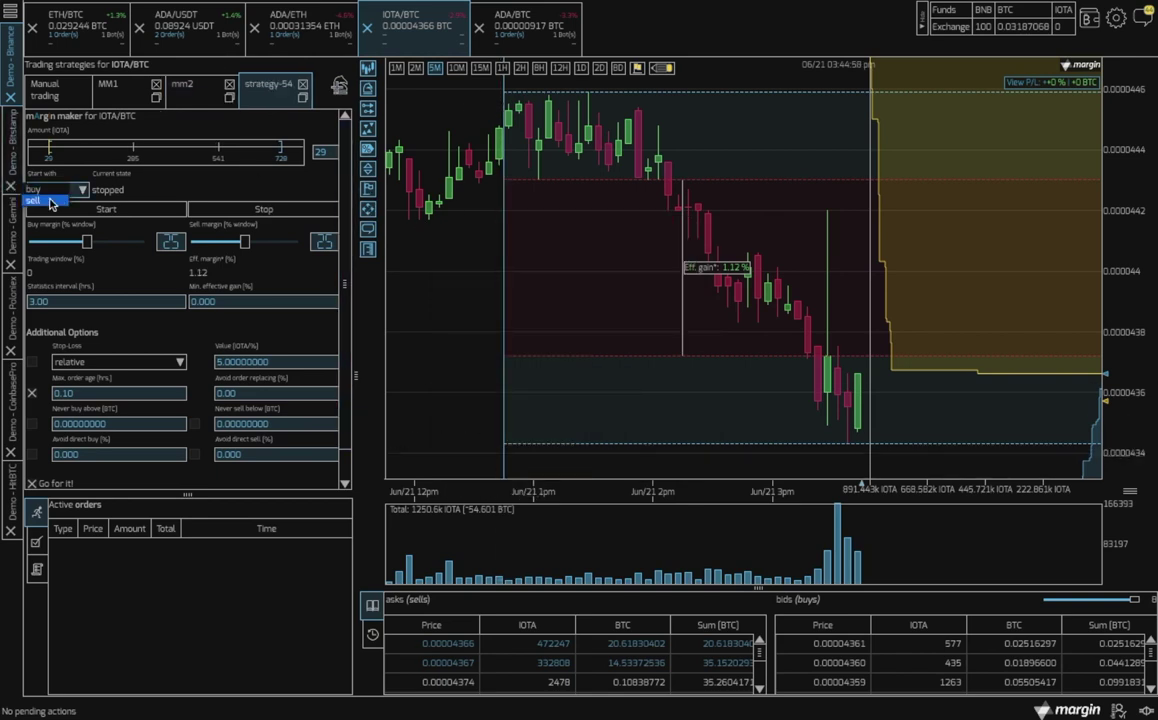
click(51, 202)
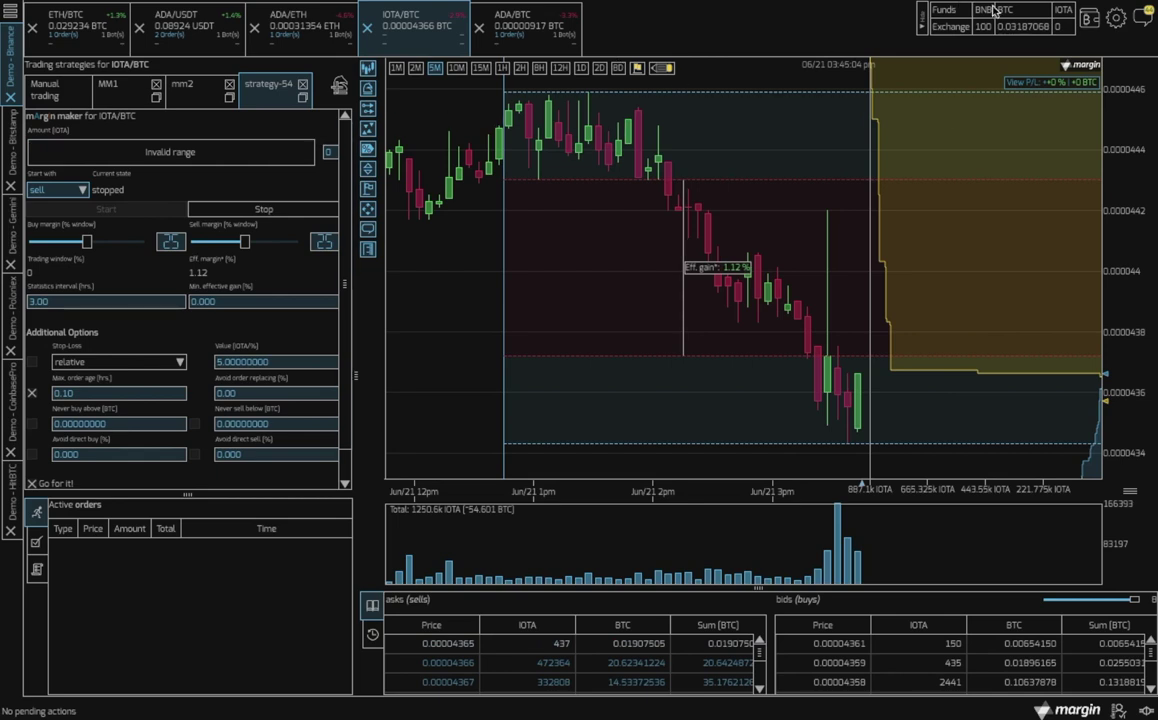
Step: Set the available IOTA demo funds to 100 and the new strategy's trading amount to 40 IOTA
click(1068, 30)
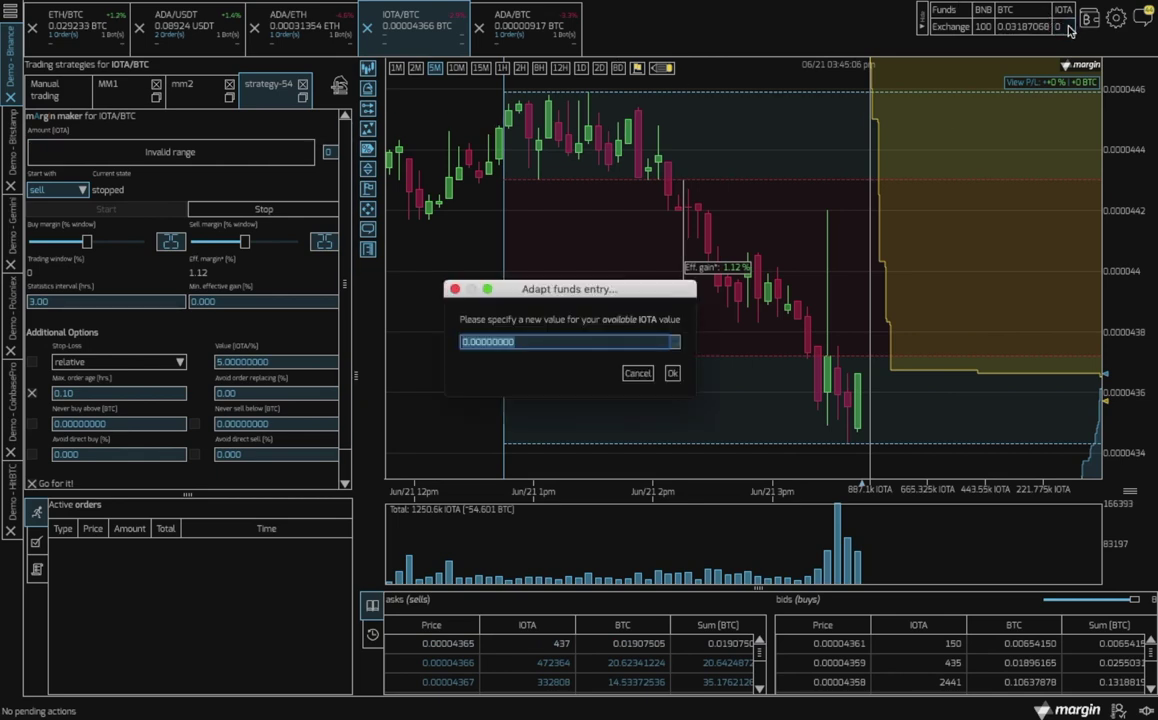
text(1)
click(672, 373)
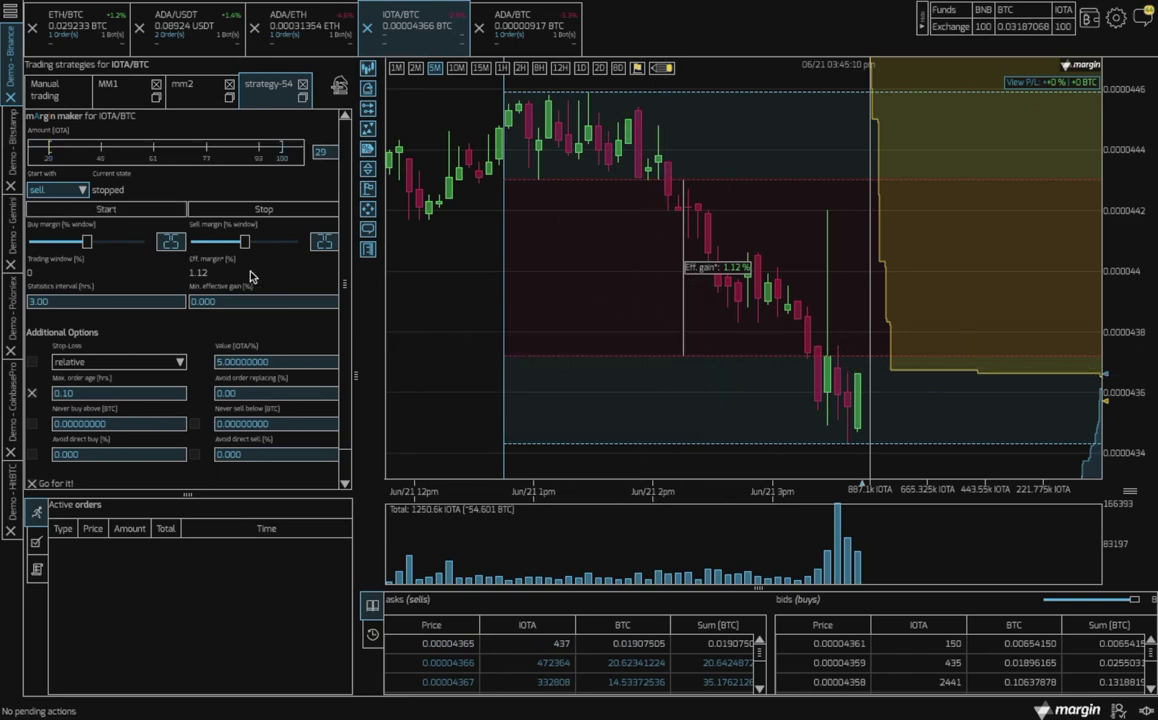
click(86, 146)
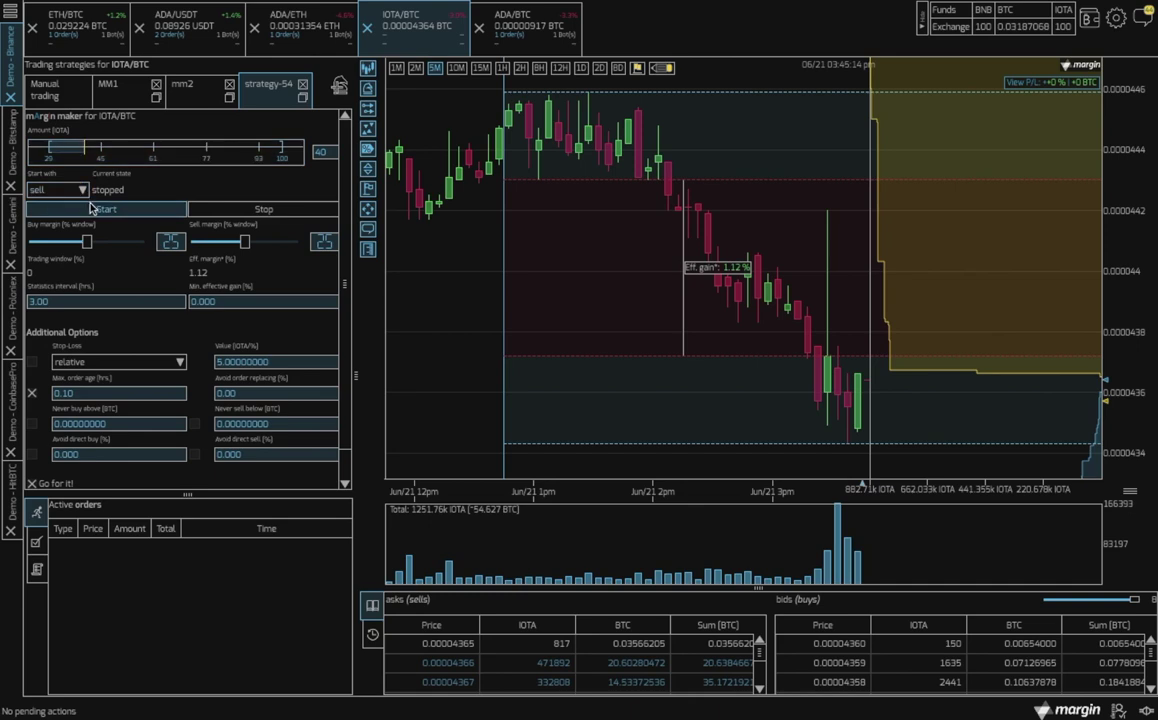